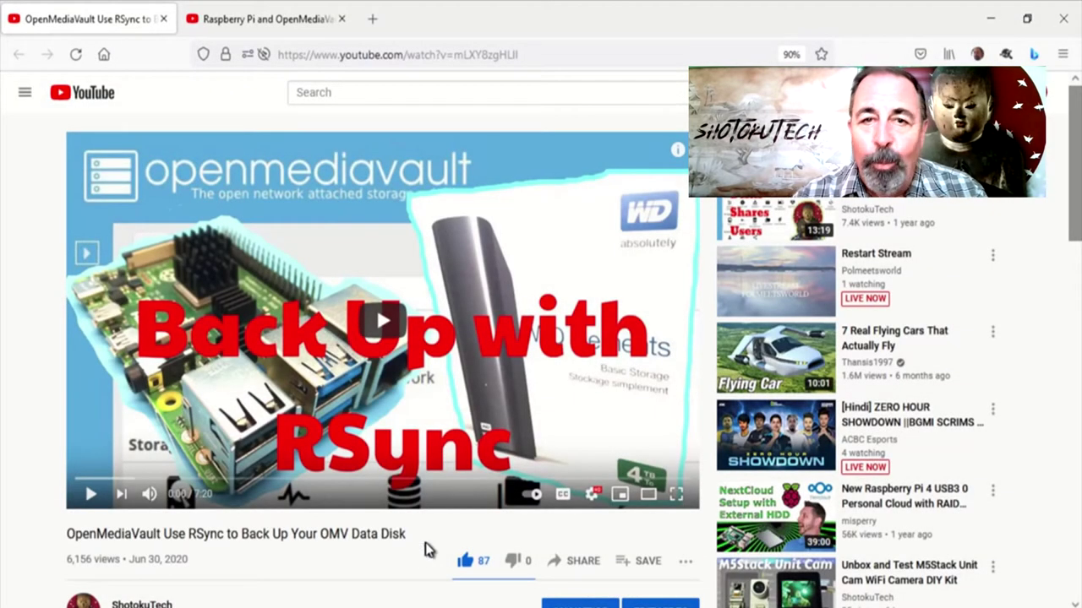
- Point out the mounted RSYNC file system and new1 on /dev/sda1, highlighting the video title
left_click_drag(395, 539, 97, 530)
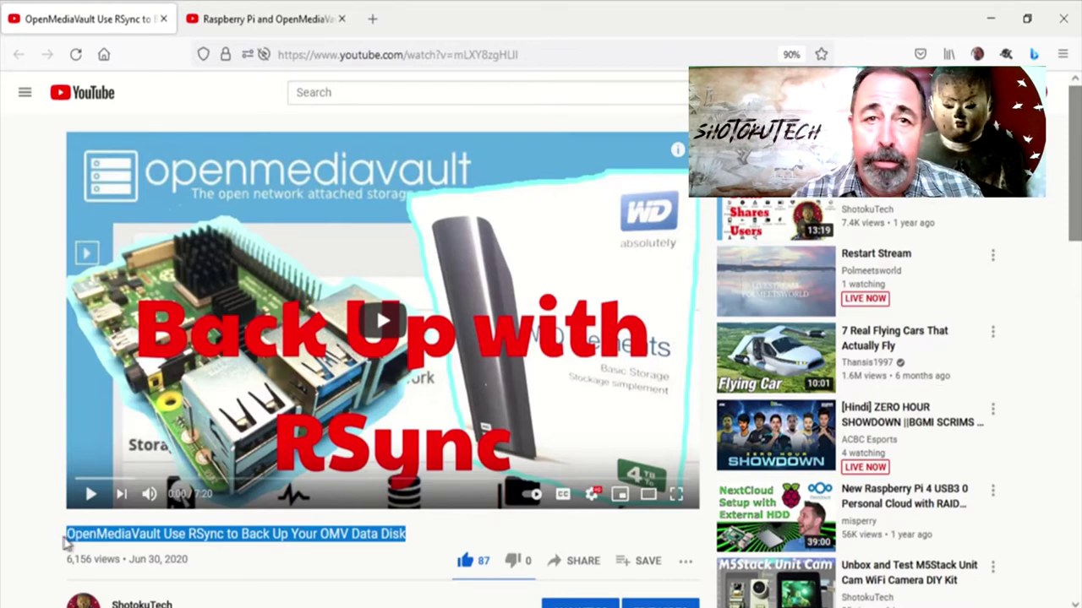
left_click_drag(105, 534, 298, 534)
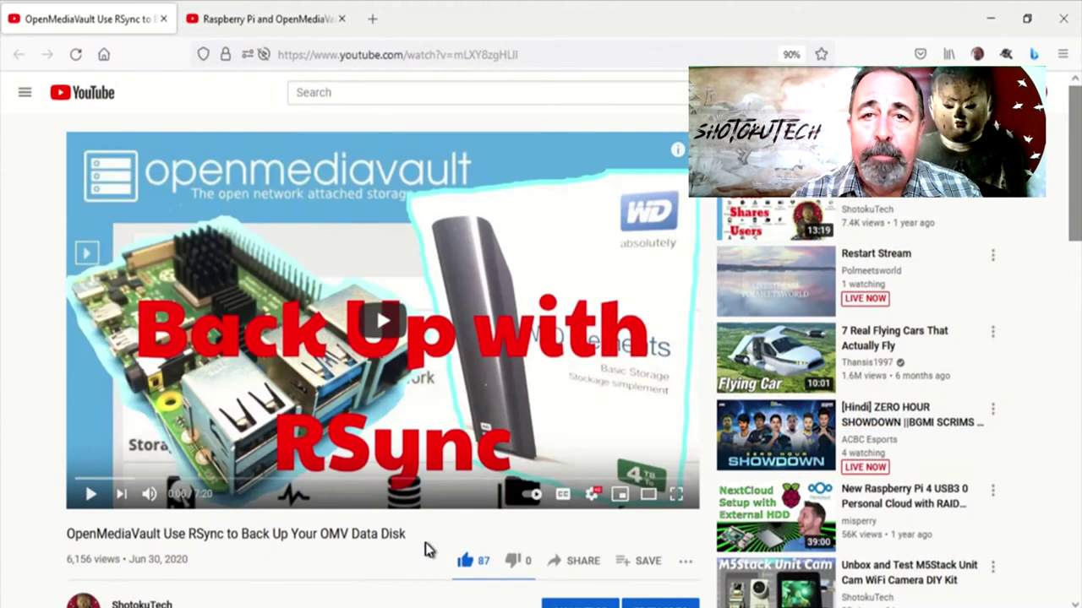
left_click_drag(395, 538, 95, 531)
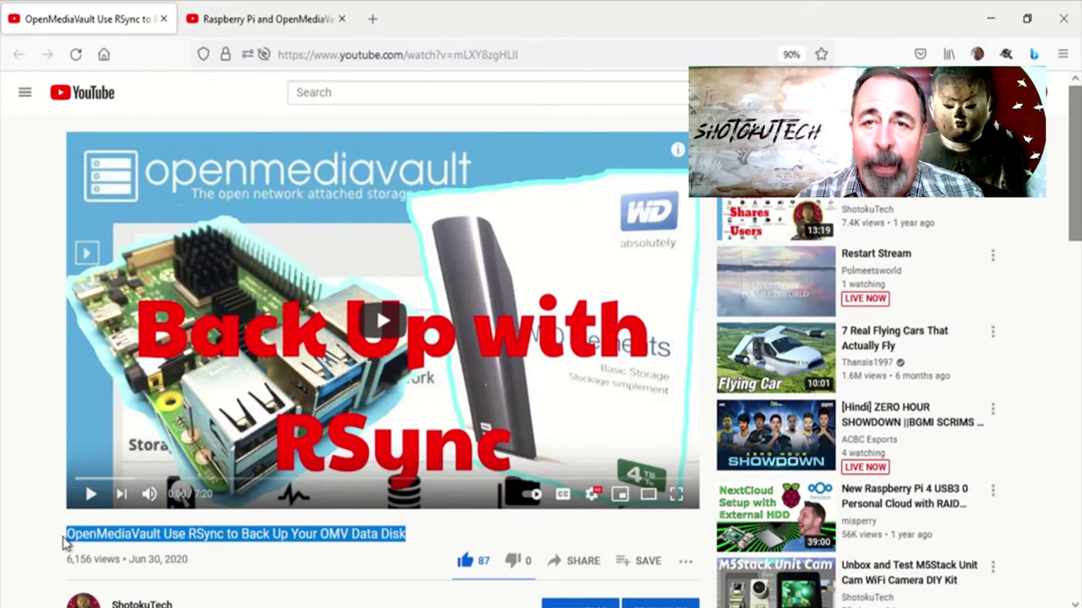
left_click_drag(78, 534, 391, 534)
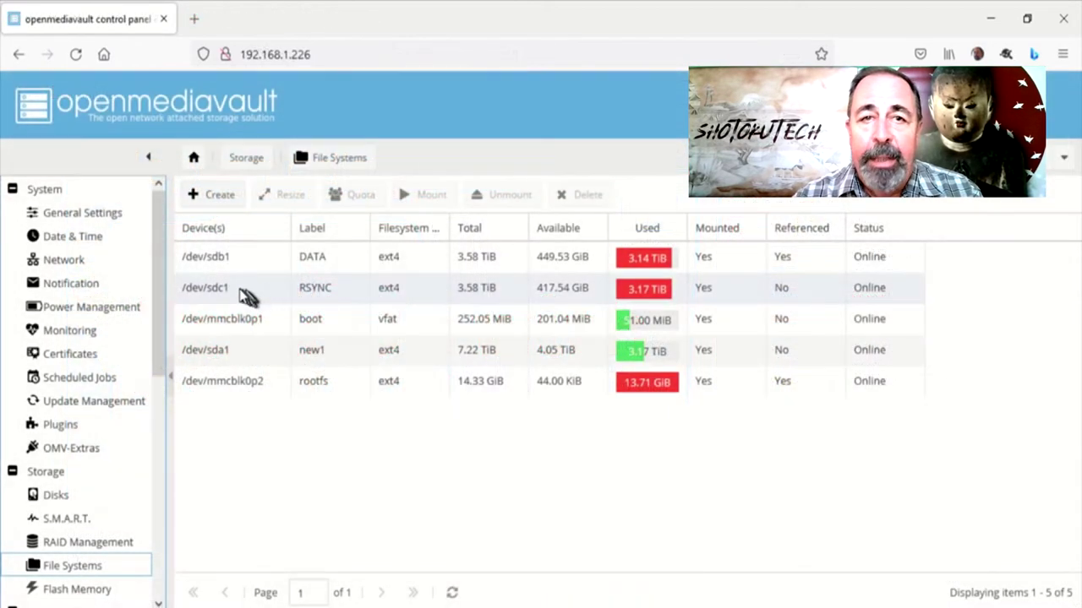
left_click(727, 292)
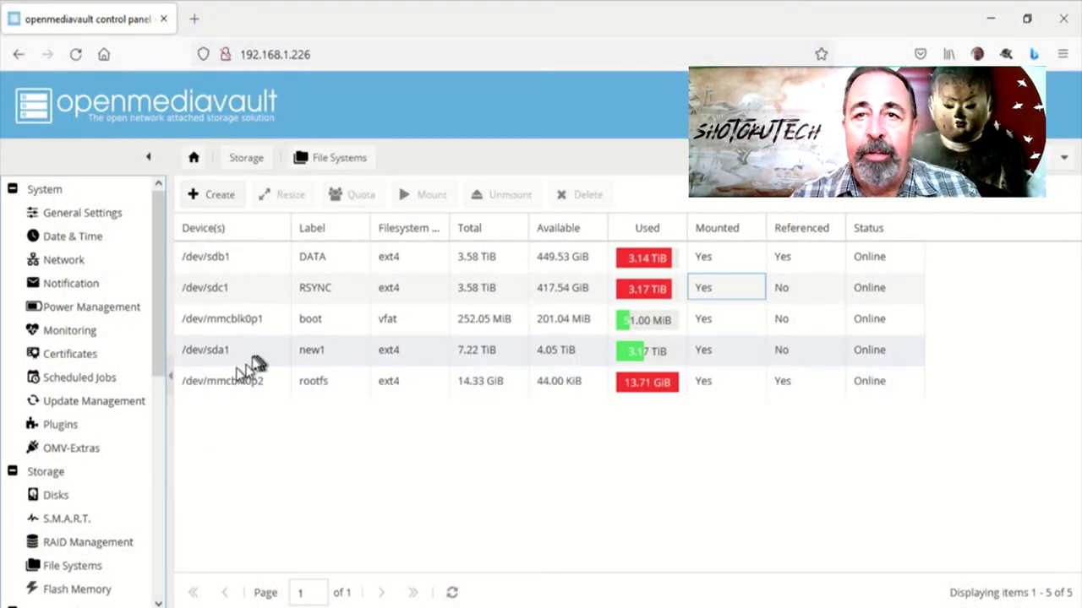
left_click(252, 360)
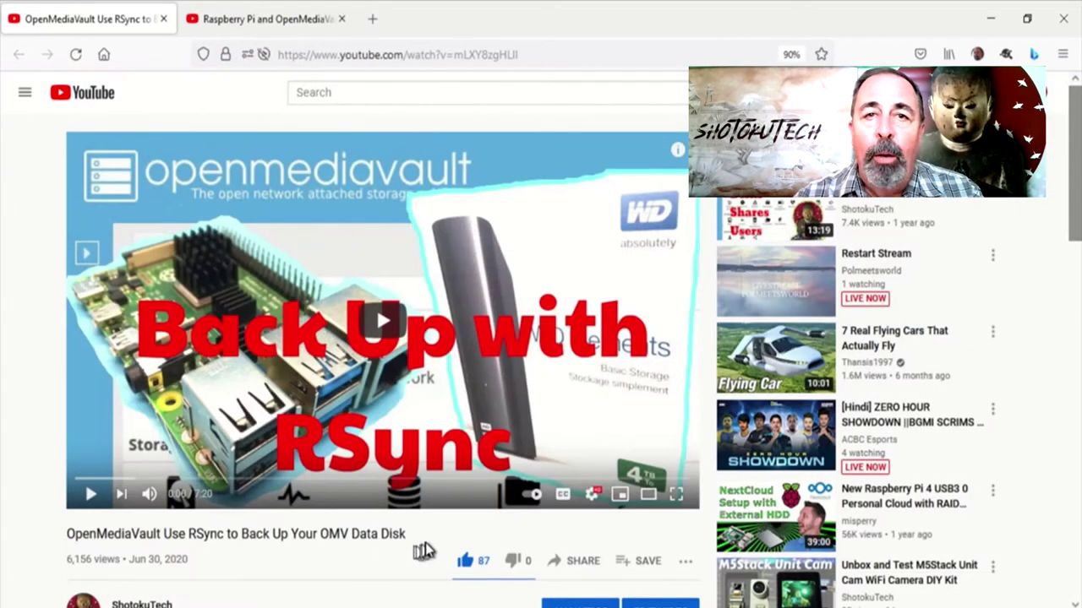
left_click_drag(395, 538, 95, 532)
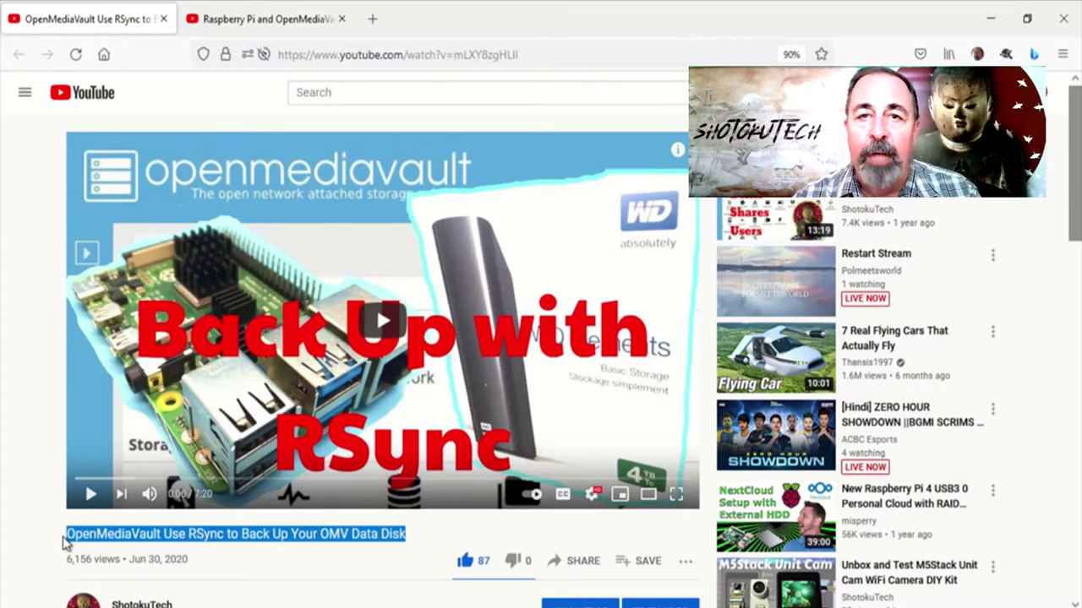
left_click(63, 542)
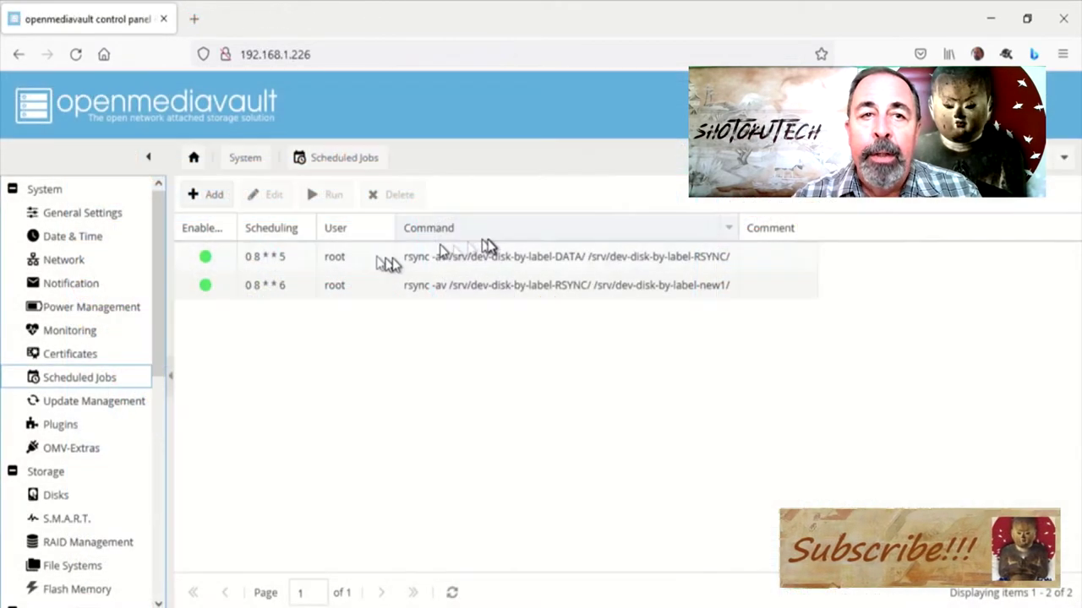
- Inspect the DATA-to-RSYNC job's full rsync command and close it without saving
left_click(427, 265)
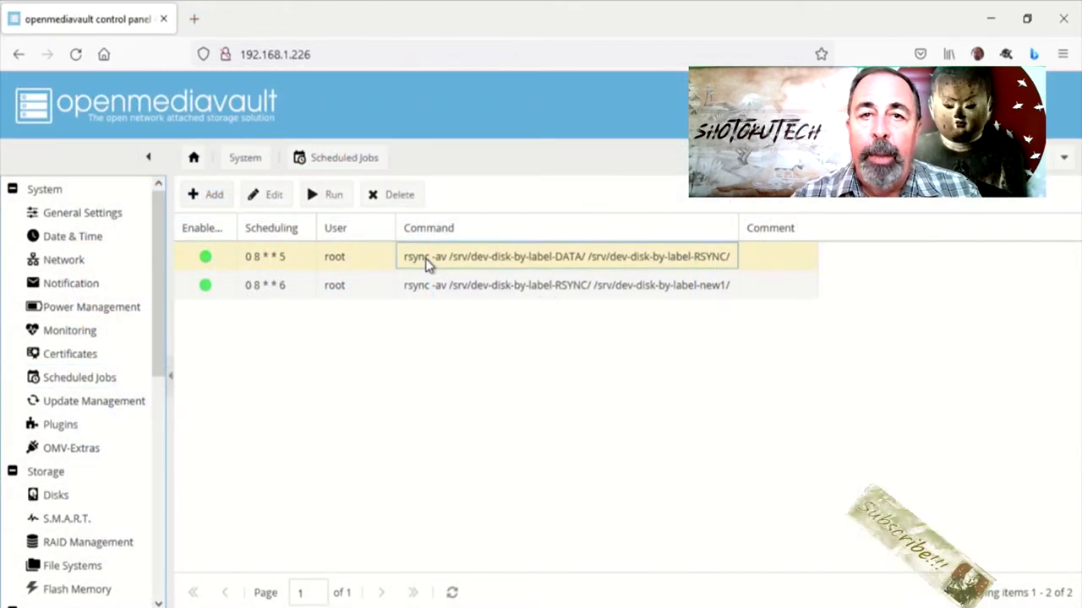
left_click(268, 200)
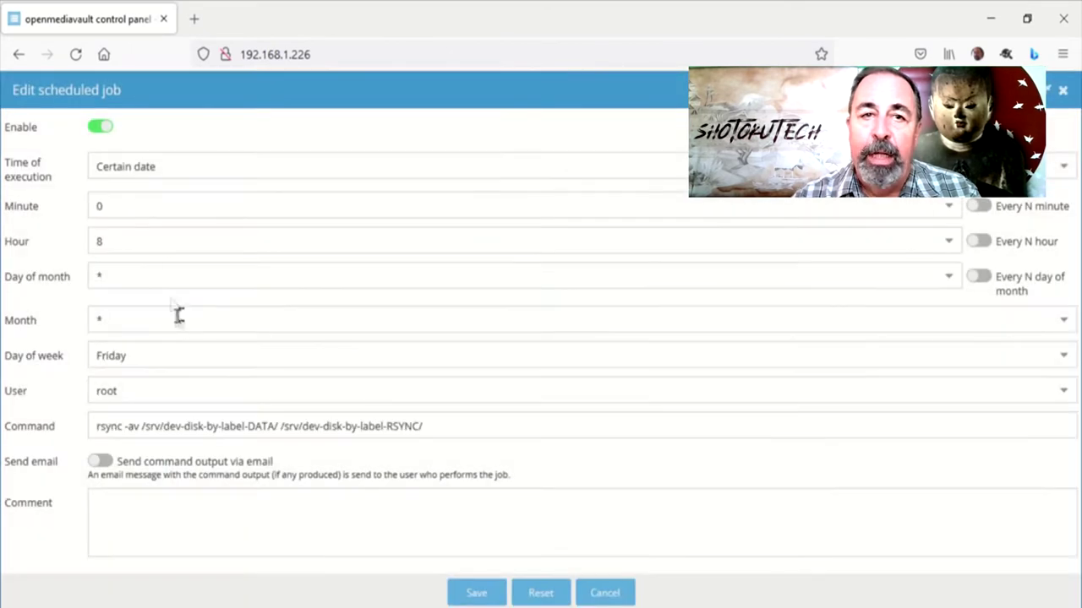
left_click_drag(447, 421, 91, 427)
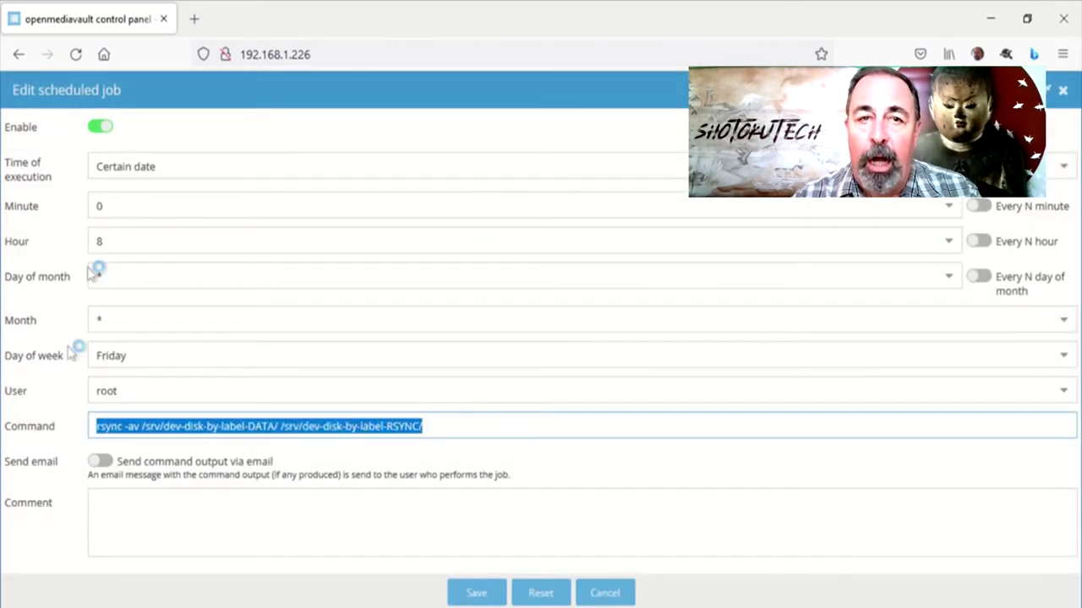
left_click(606, 593)
- Check the RSYNC-to-new1 job's source RSYNC and destination new1 unchanged, then show File Systems
left_click(300, 285)
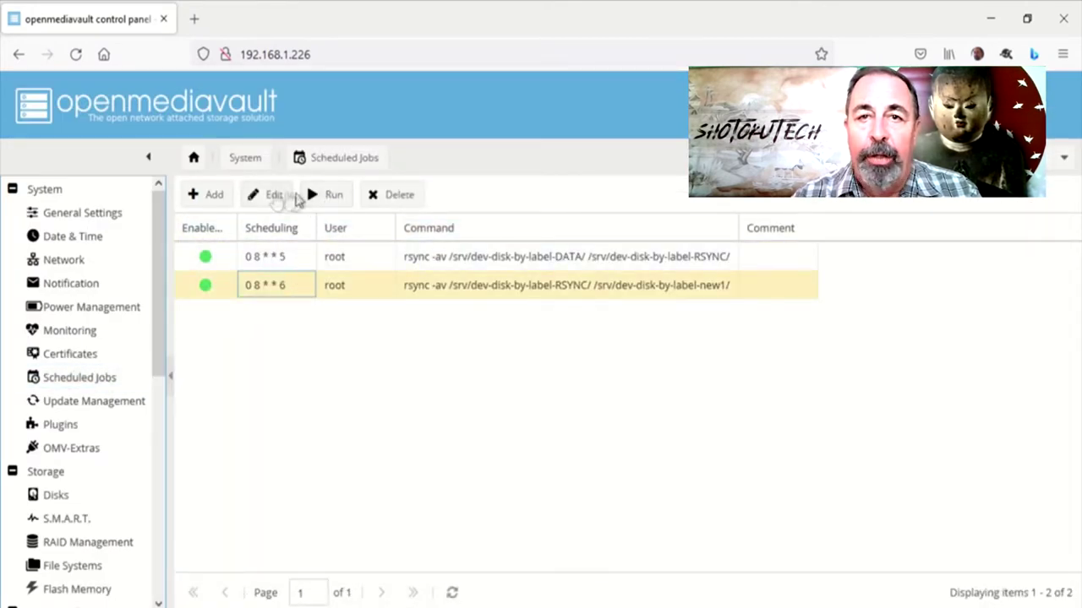
left_click(267, 196)
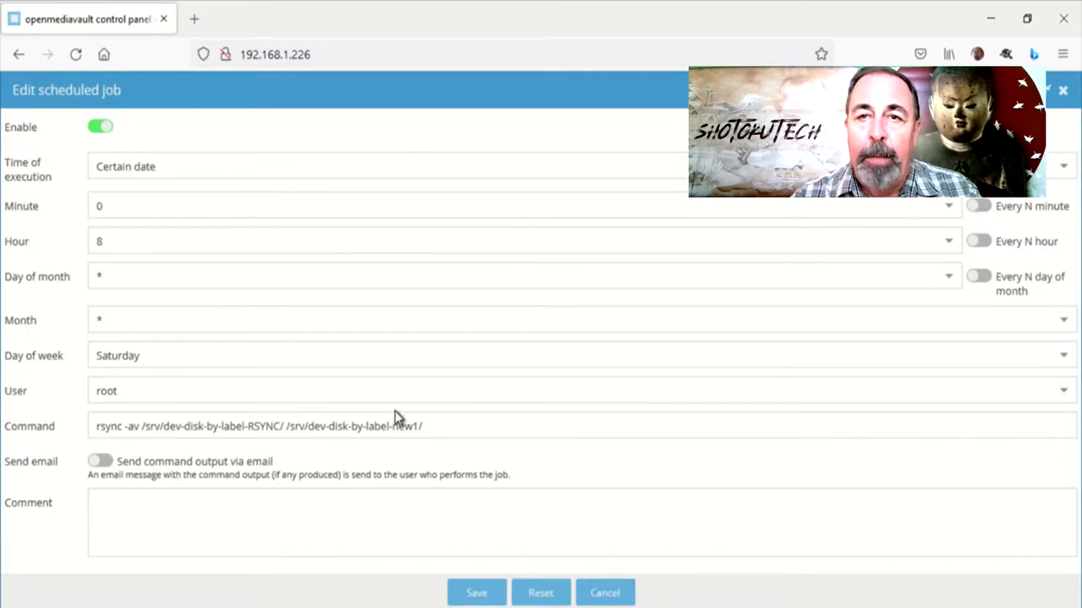
double_click(264, 427)
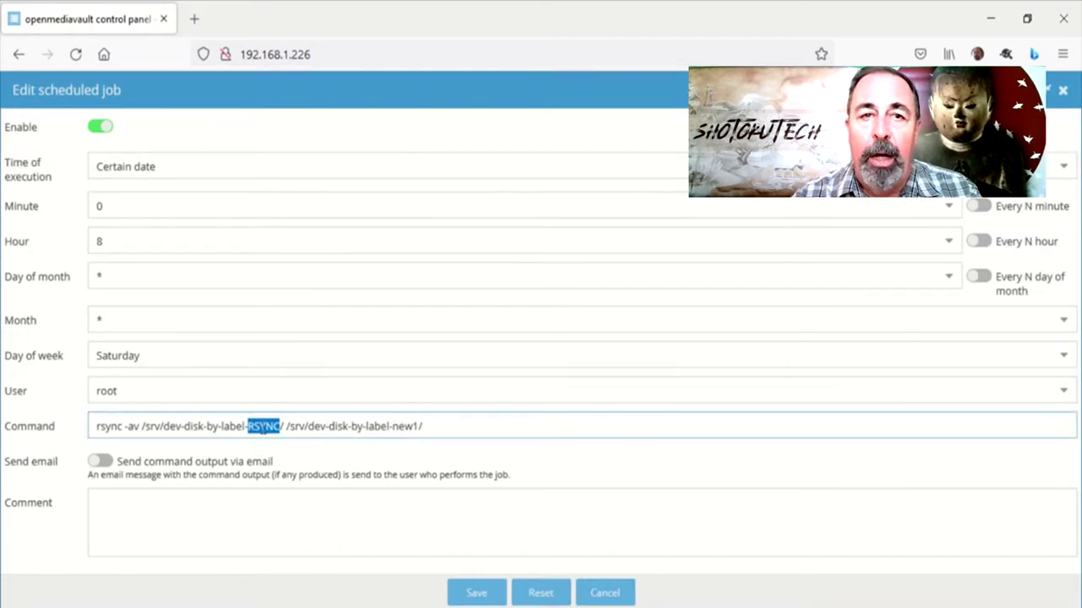
double_click(404, 427)
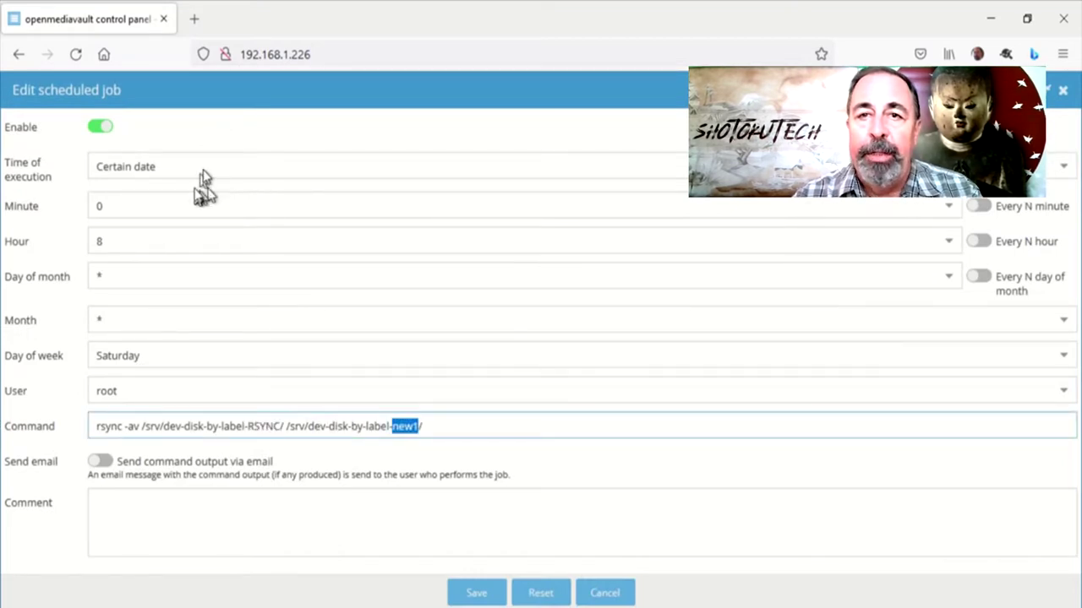
left_click(607, 594)
left_click(84, 567)
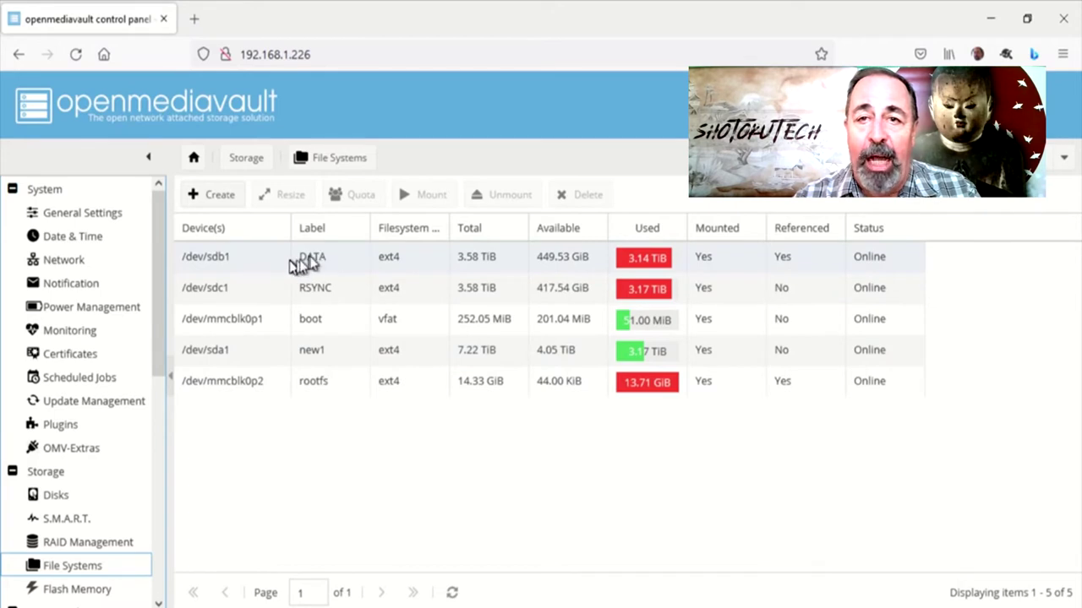
- Compare DATA (/dev/sdb1), RSYNC (/dev/sdc1) and new1 (/dev/sda1), then go to Scheduled Jobs
left_click(330, 263)
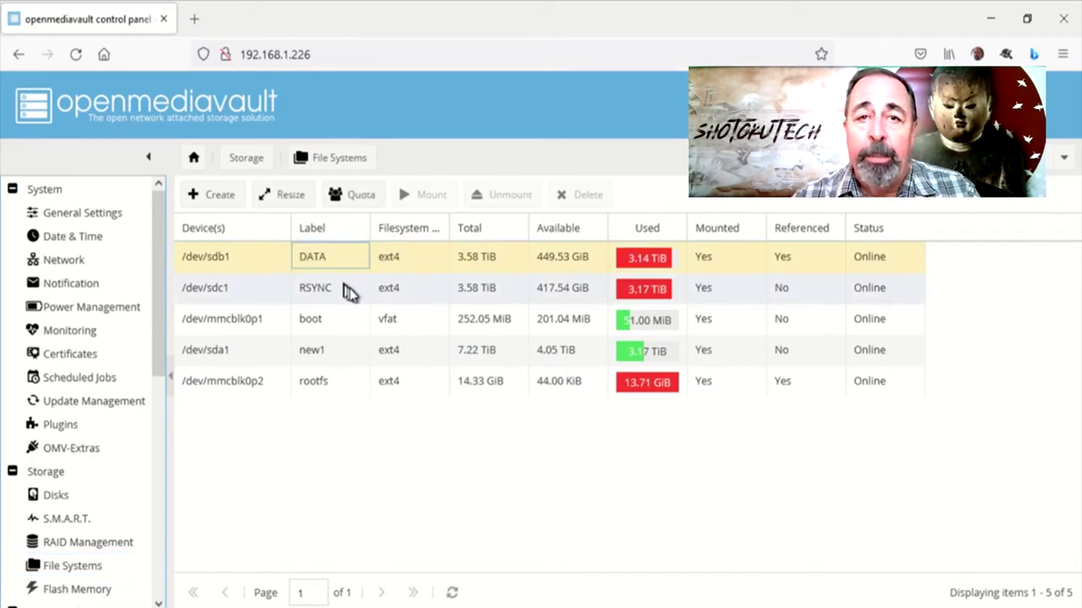
left_click(348, 296)
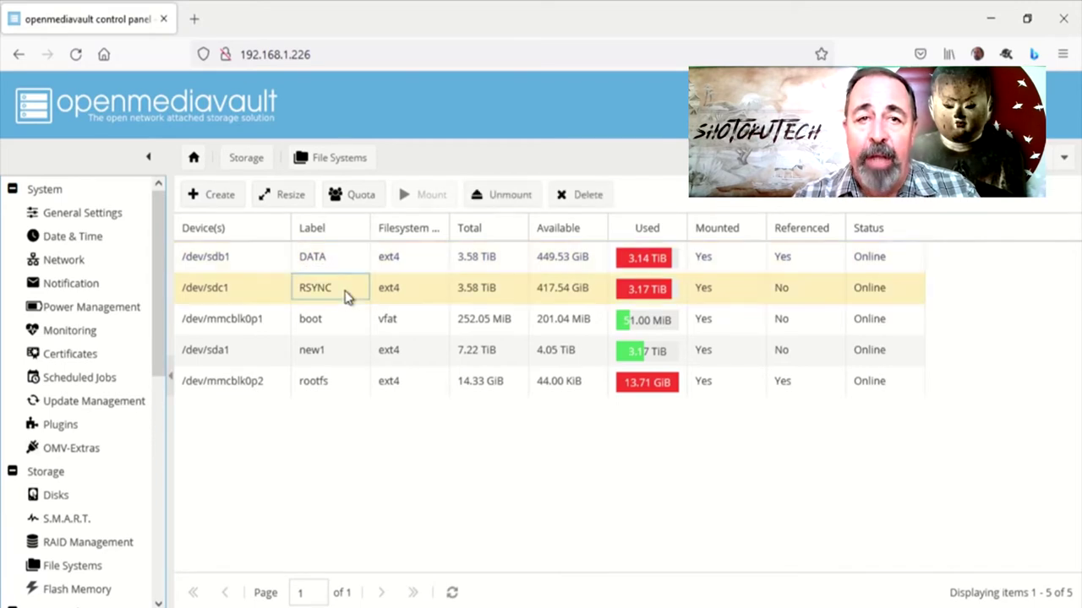
left_click(343, 356)
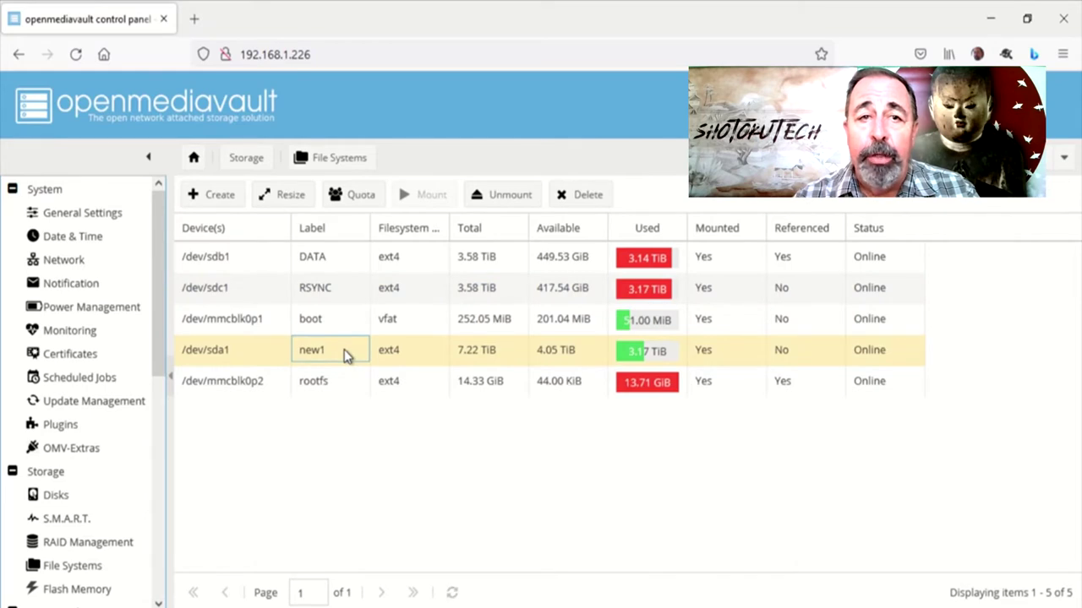
left_click(344, 255)
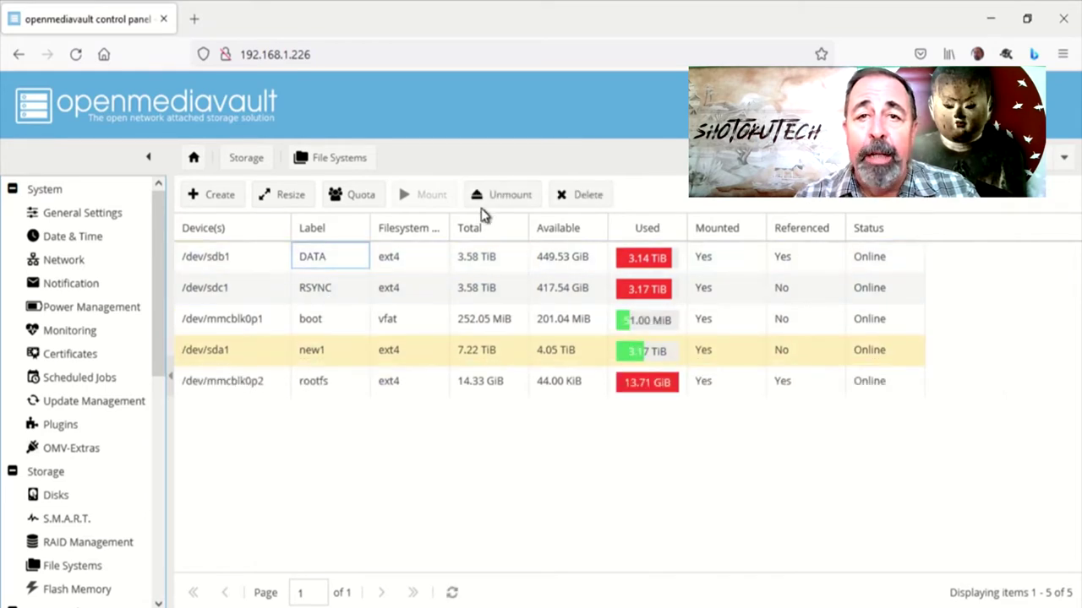
left_click(349, 265)
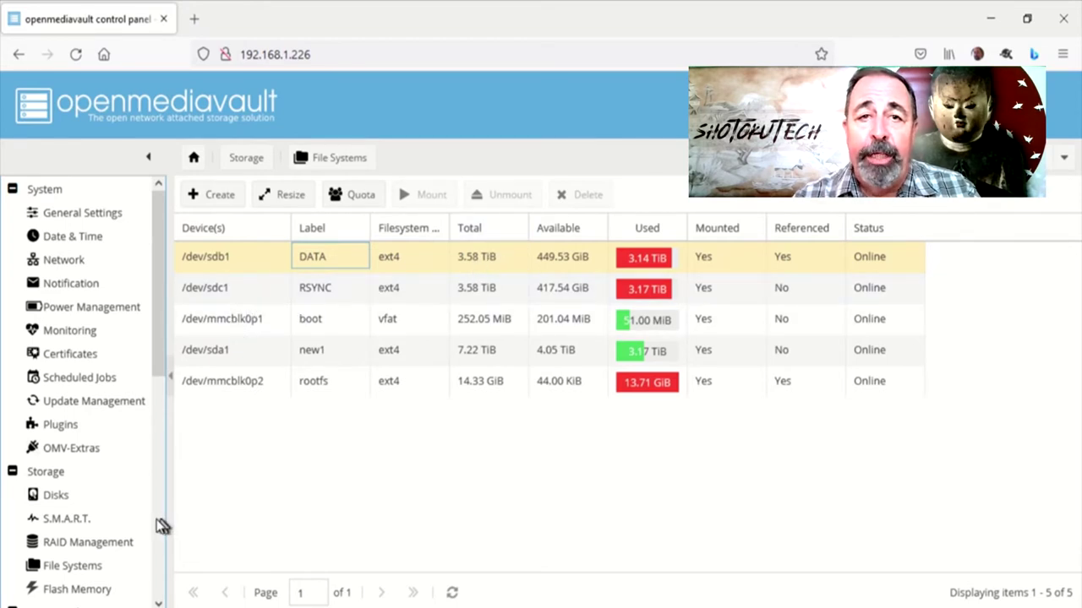
scroll(159, 524, "down", 5)
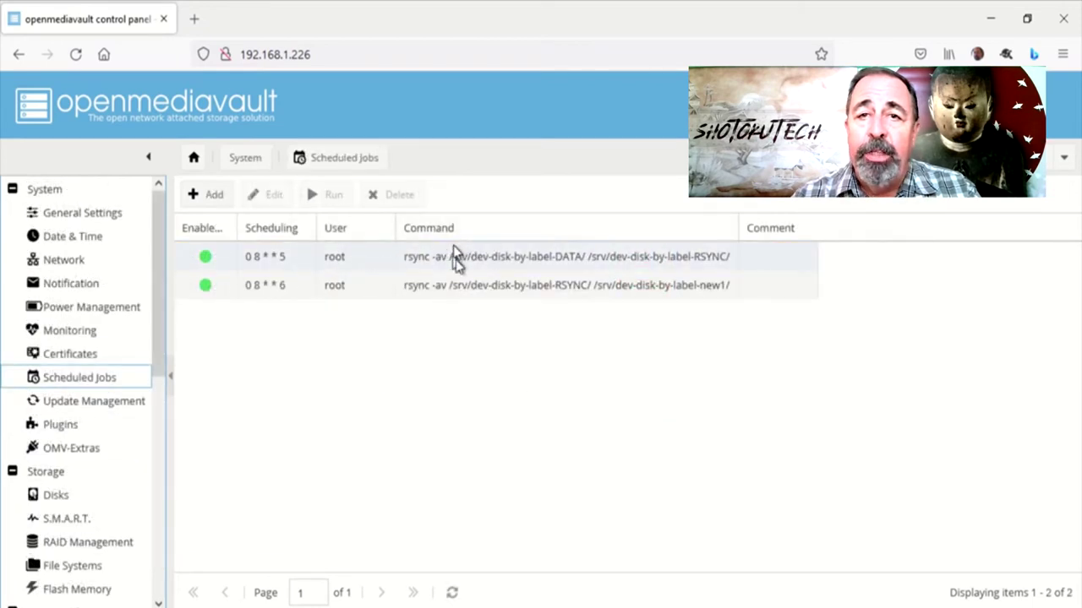
- Review the DATA-to-RSYNC job's whole rsync command unchanged, then list the shared folders
left_click(429, 265)
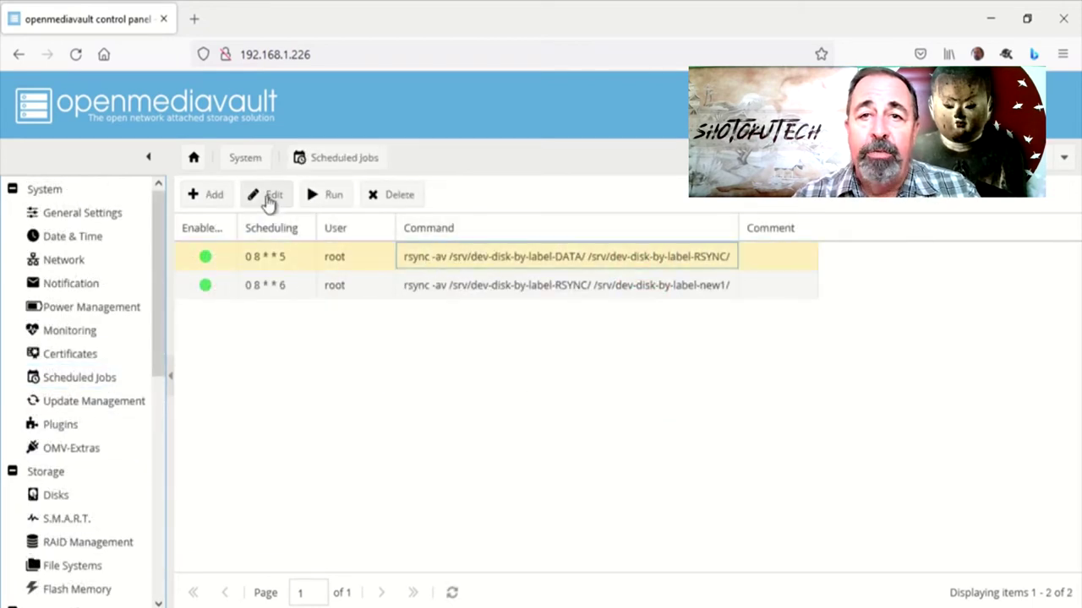
left_click(269, 200)
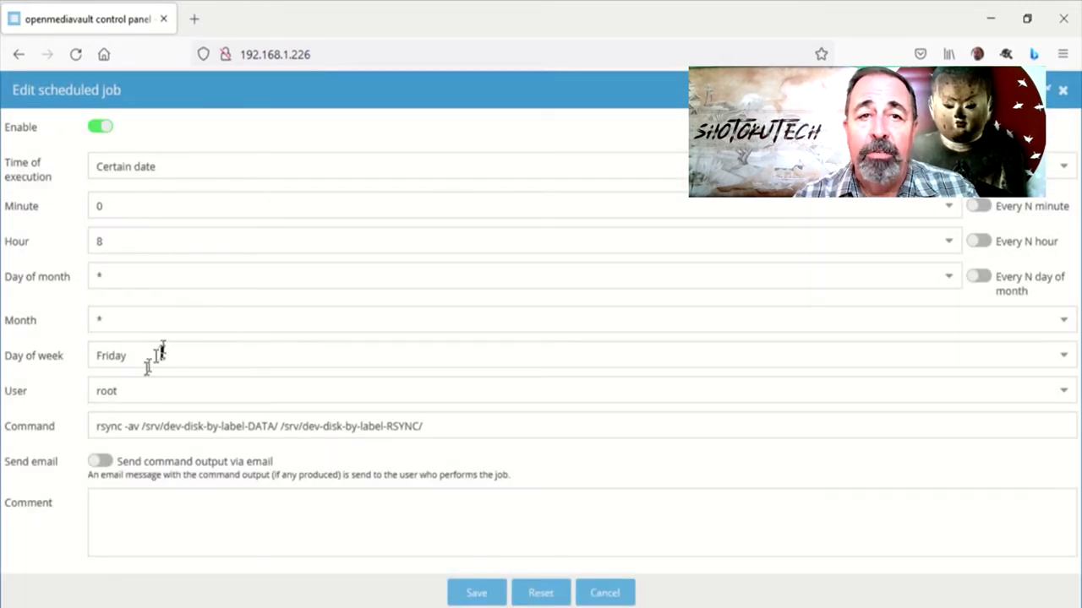
left_click_drag(437, 427, 85, 393)
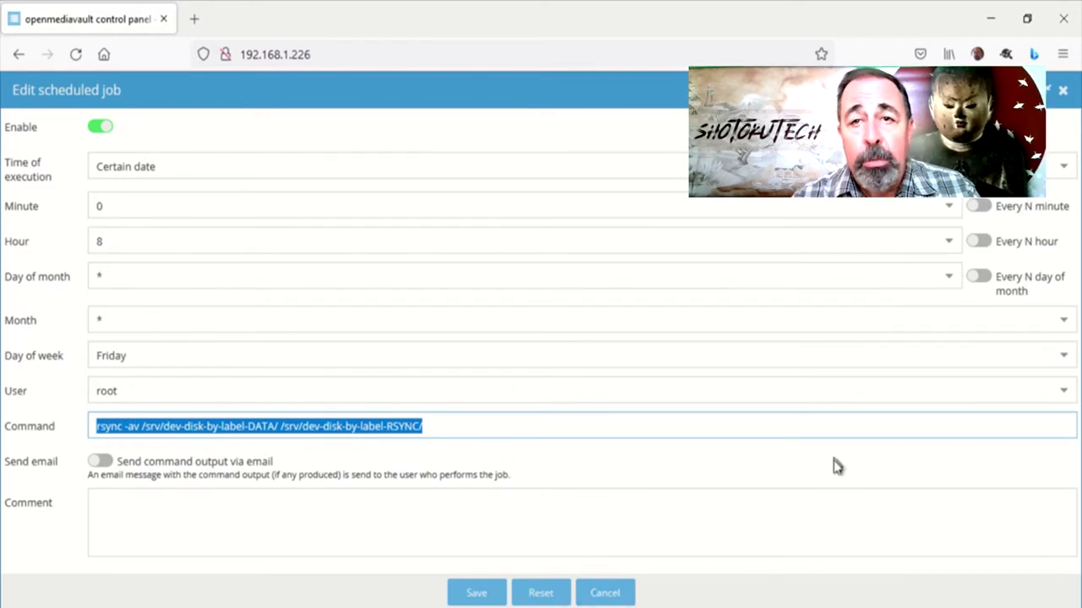
left_click(607, 593)
left_click(76, 279)
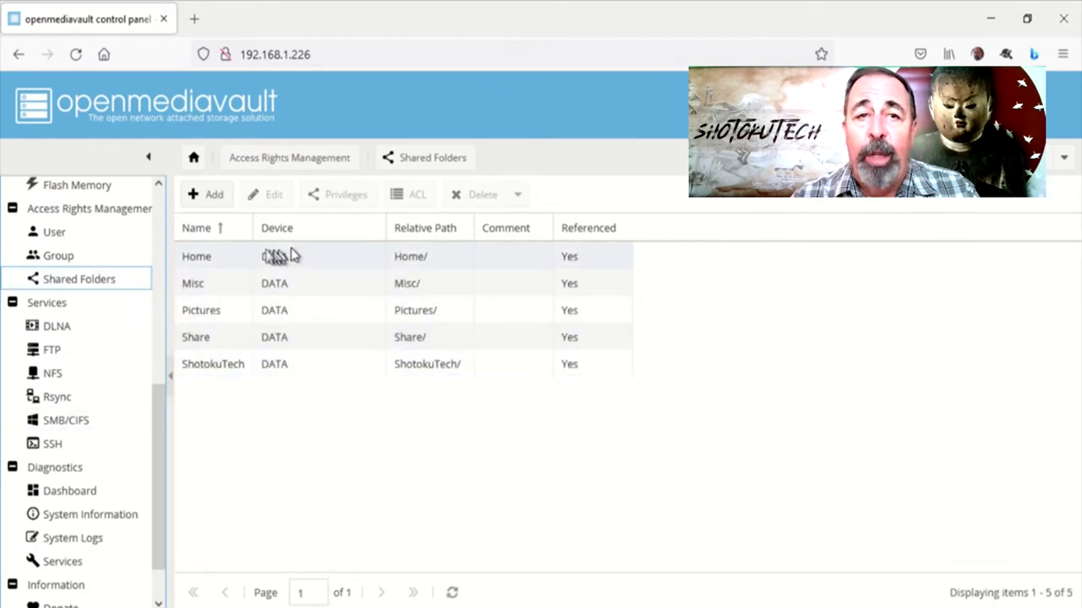
- Move the Home and Misc shared folders to the new1 device
left_click(218, 262)
left_click(269, 196)
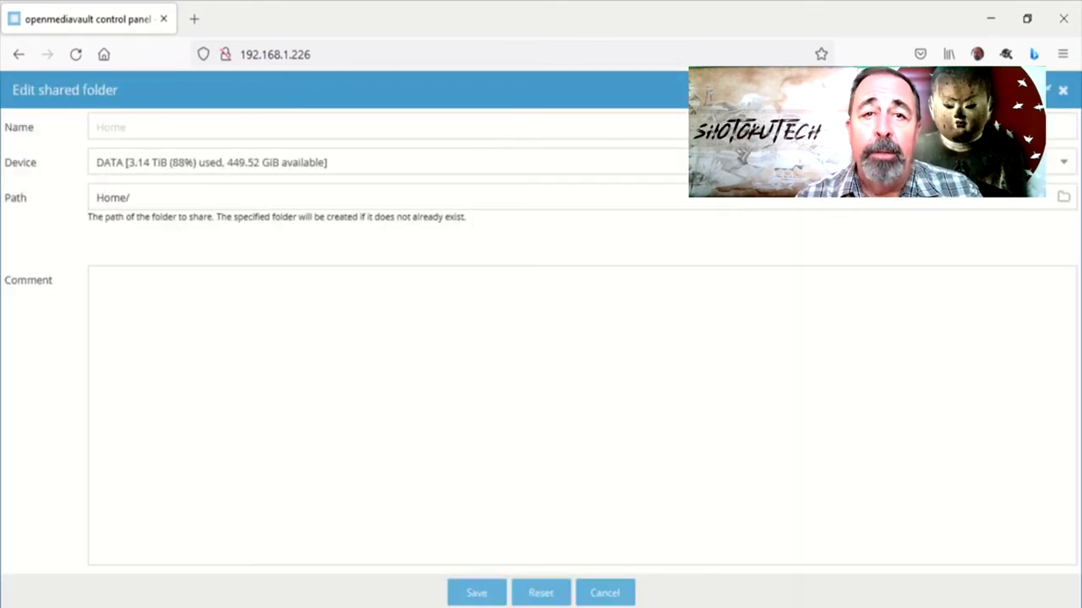
left_click(1062, 167)
left_click(272, 217)
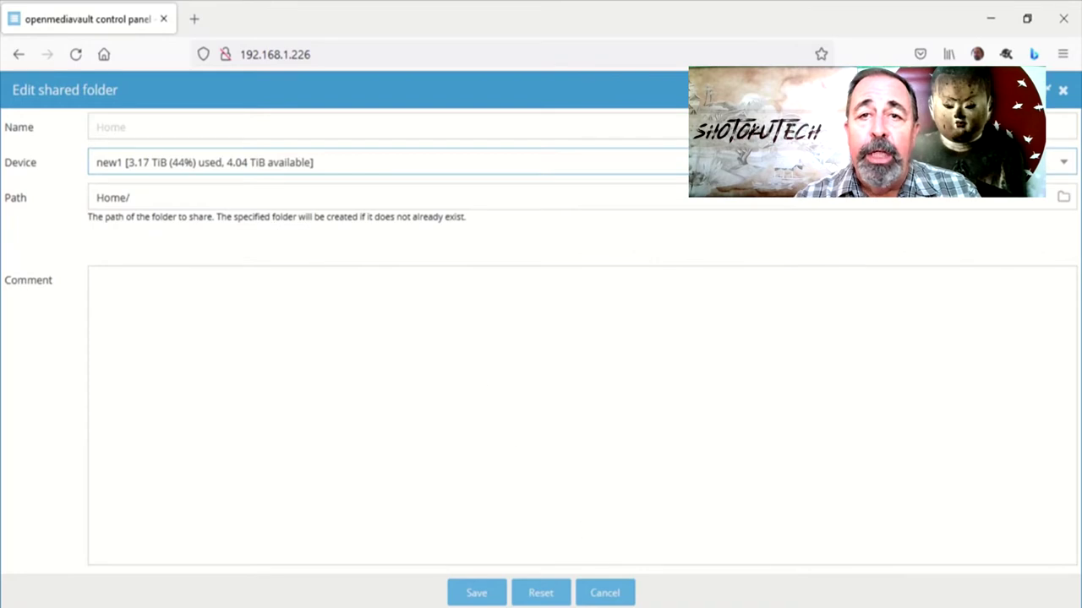
left_click(477, 594)
left_click(510, 389)
left_click(216, 285)
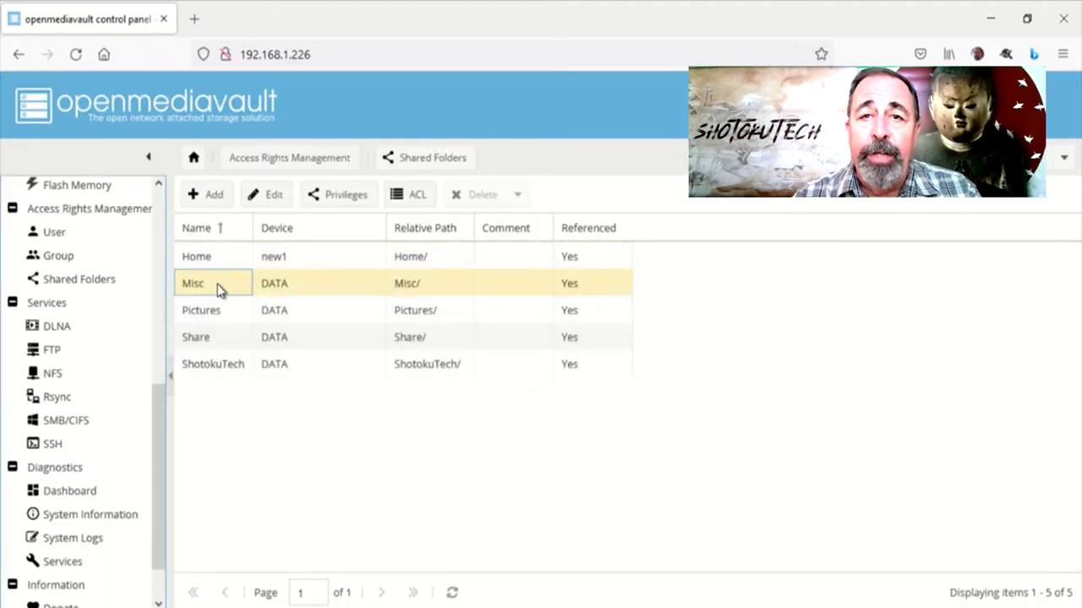
left_click(267, 196)
left_click(1063, 162)
left_click(247, 216)
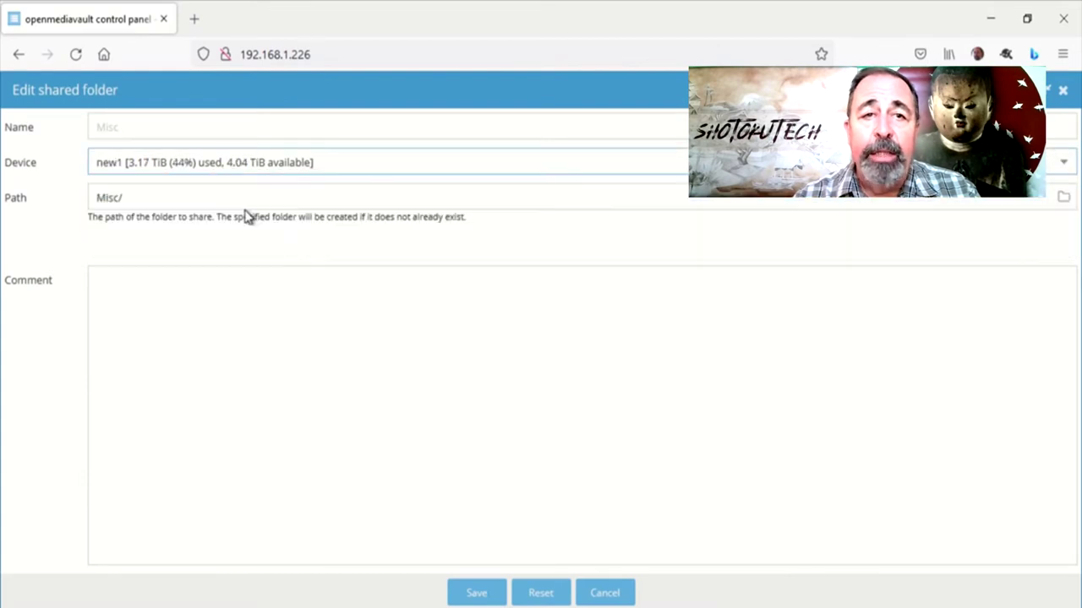
left_click(477, 592)
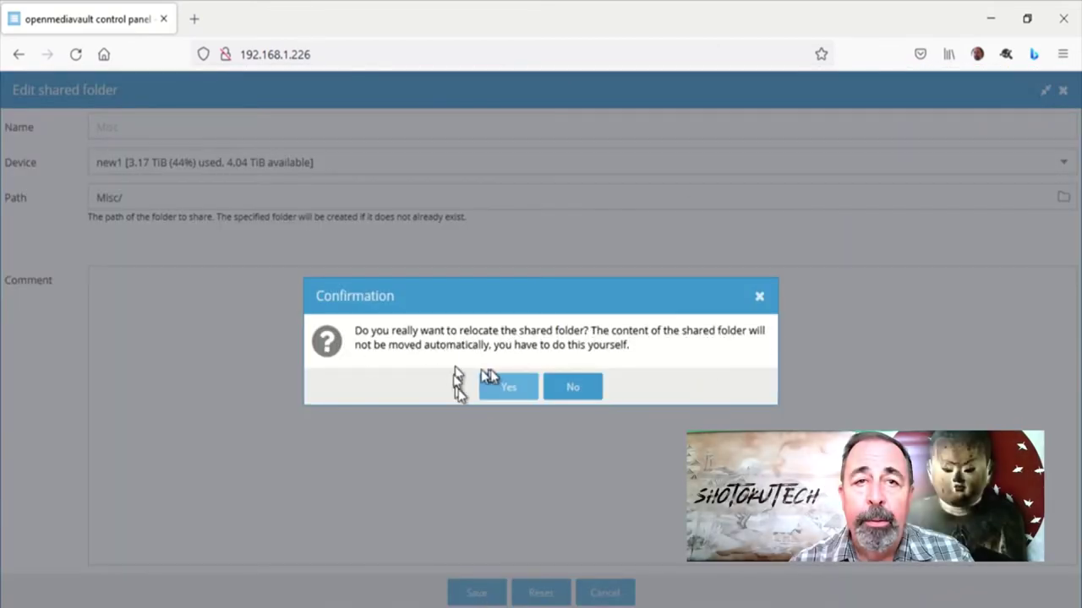
left_click(511, 387)
- Move the Pictures and Share shared folders to the new1 device
left_click(234, 362)
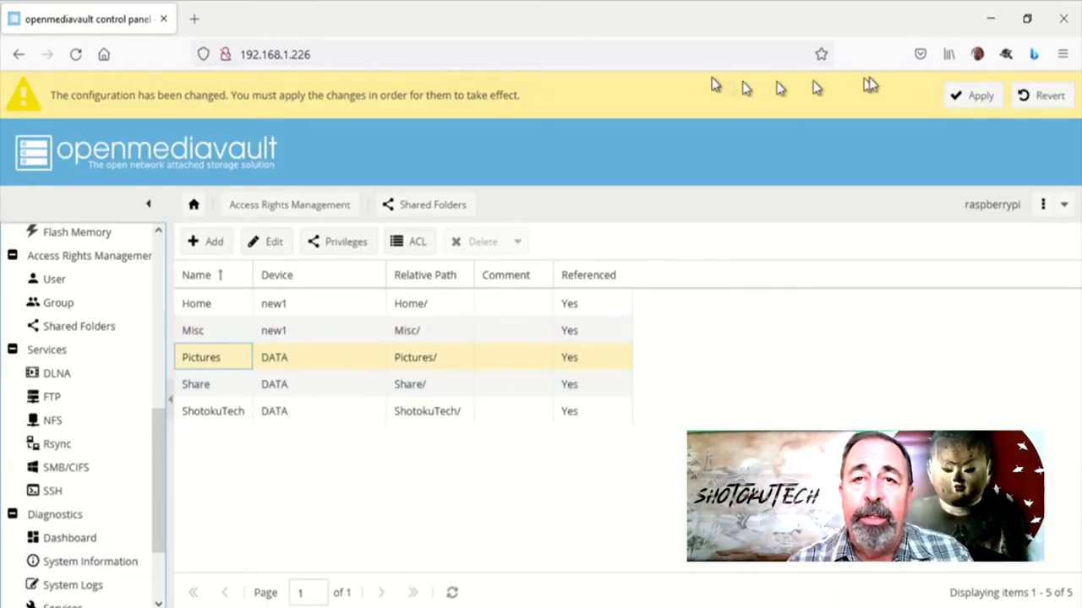
left_click(271, 242)
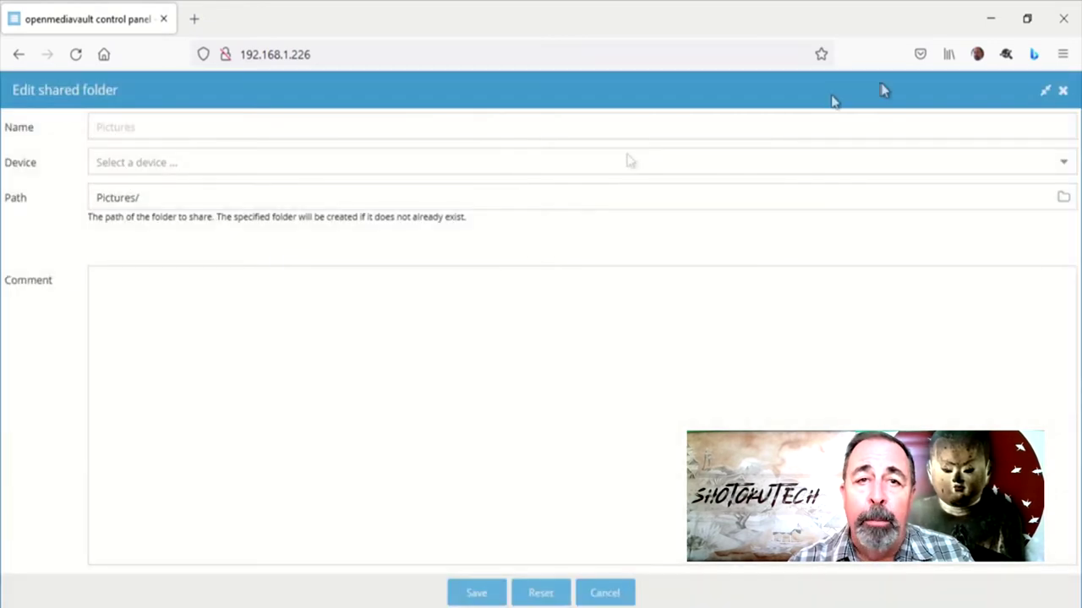
left_click(1062, 162)
left_click(254, 218)
left_click(476, 592)
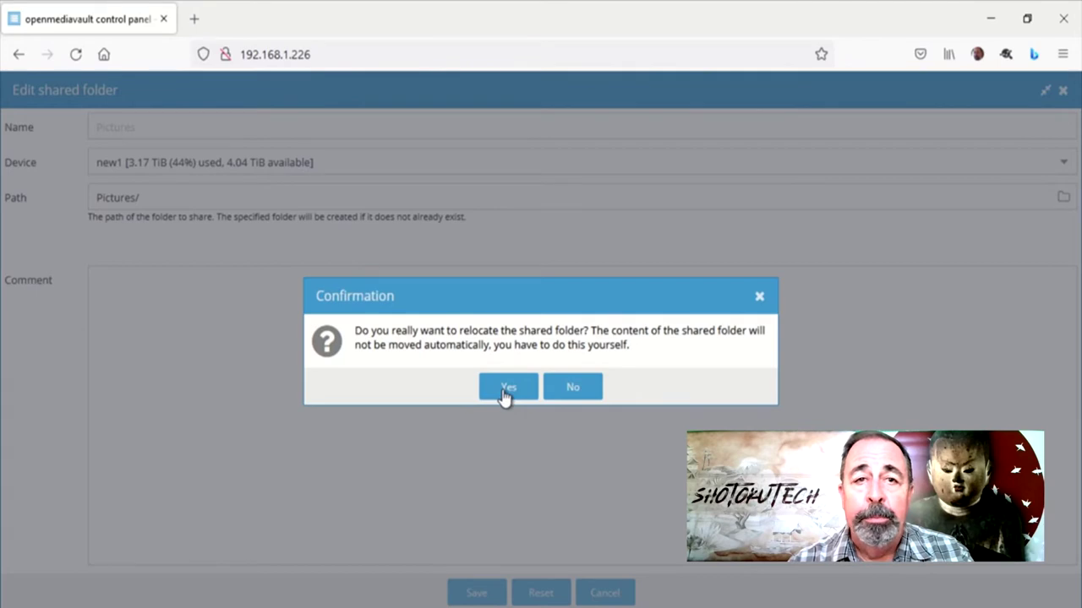
left_click(506, 388)
left_click(235, 397)
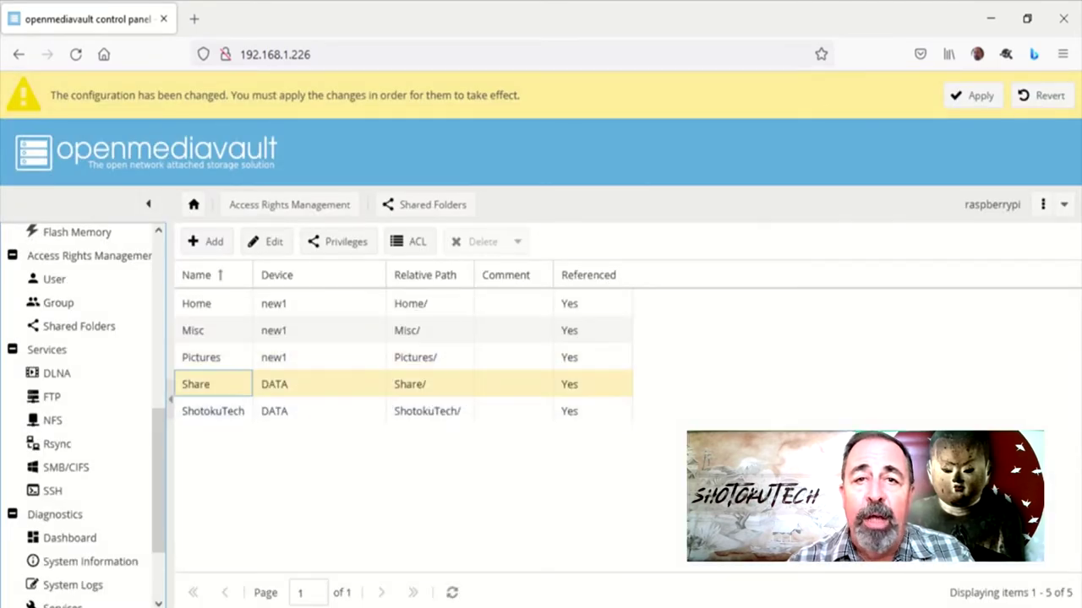
left_click(272, 243)
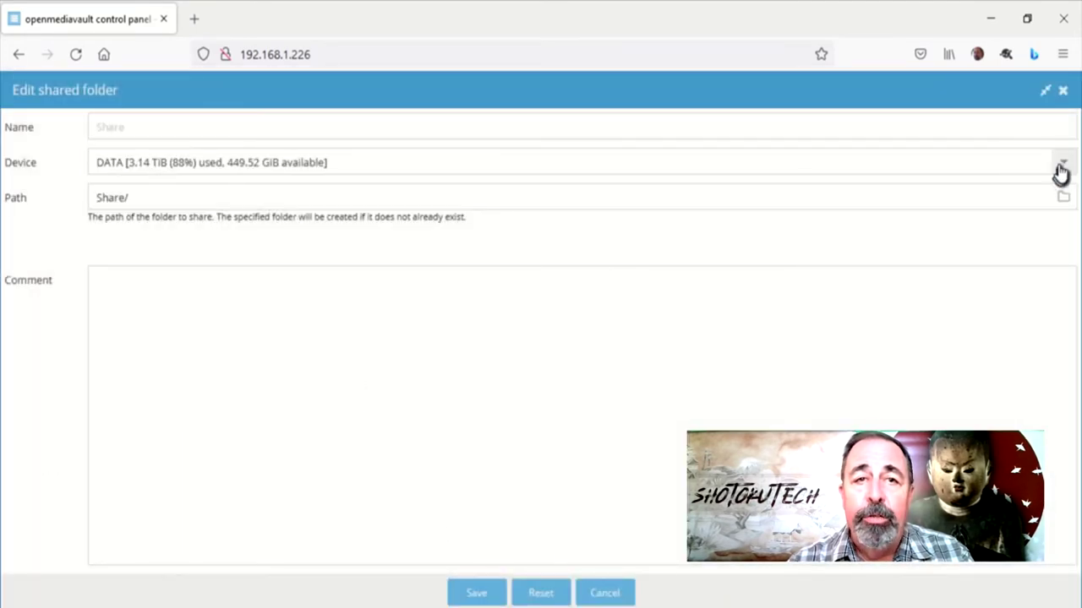
left_click(1061, 169)
left_click(262, 213)
left_click(476, 592)
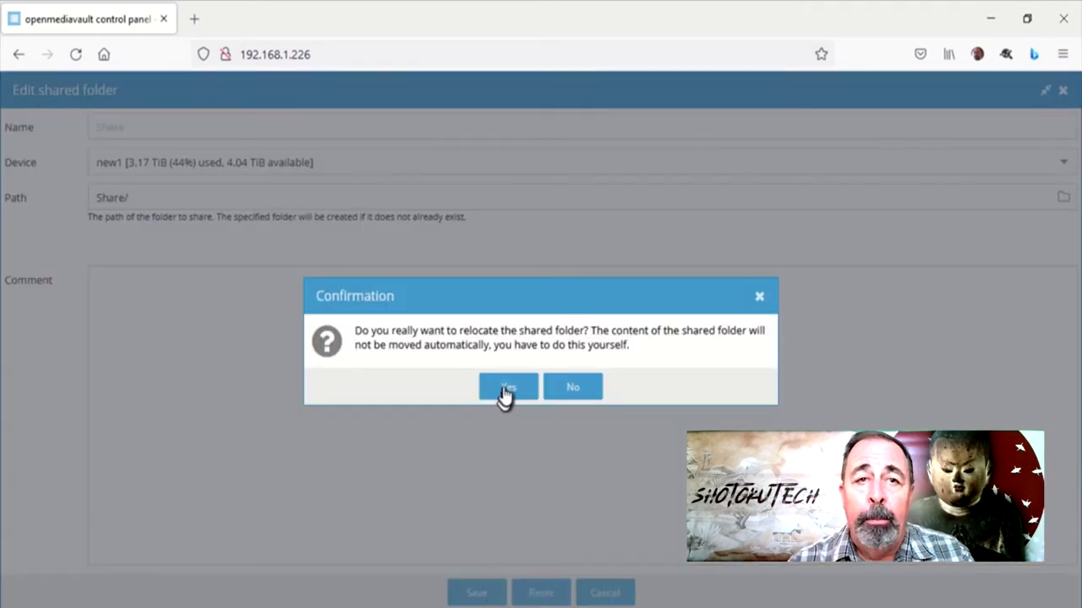
left_click(505, 394)
- Move the ShotokuTech shared folder to new1 and apply the pending configuration changes
left_click(249, 414)
left_click(272, 242)
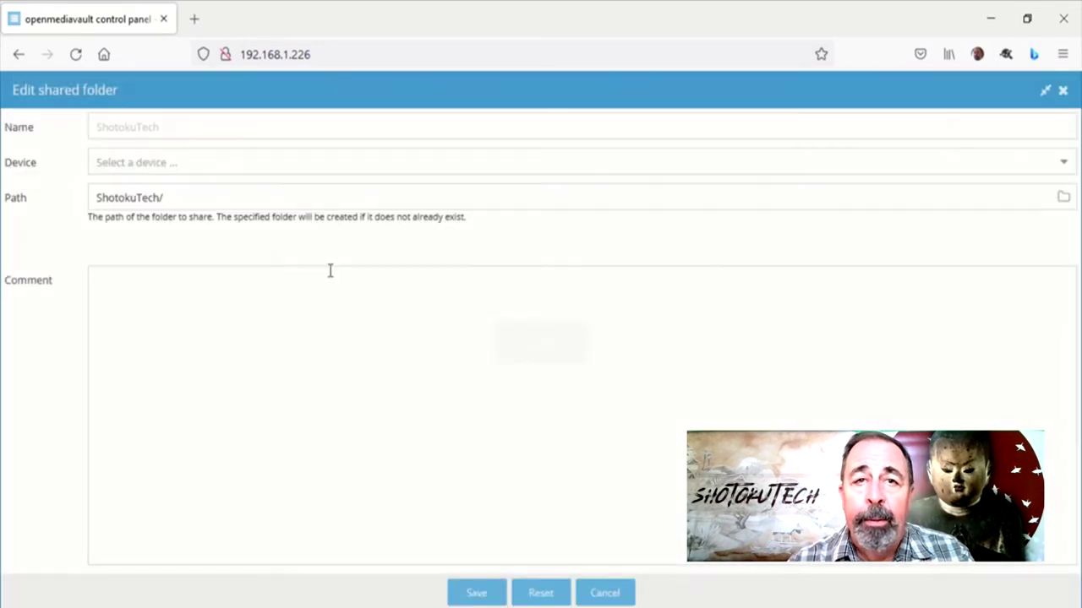
left_click(1059, 166)
left_click(196, 213)
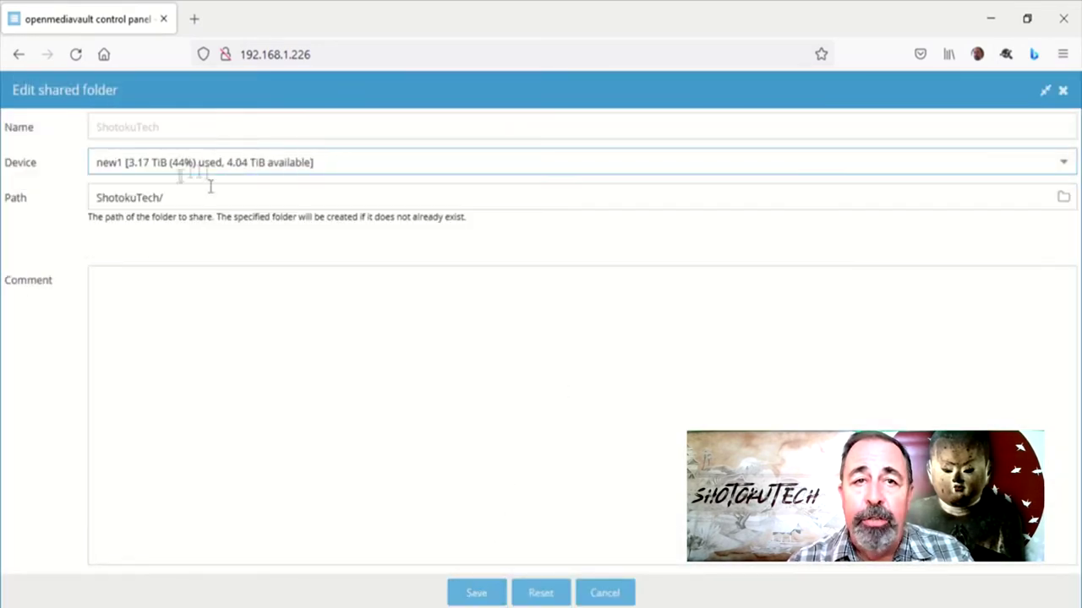
left_click(476, 592)
left_click(506, 386)
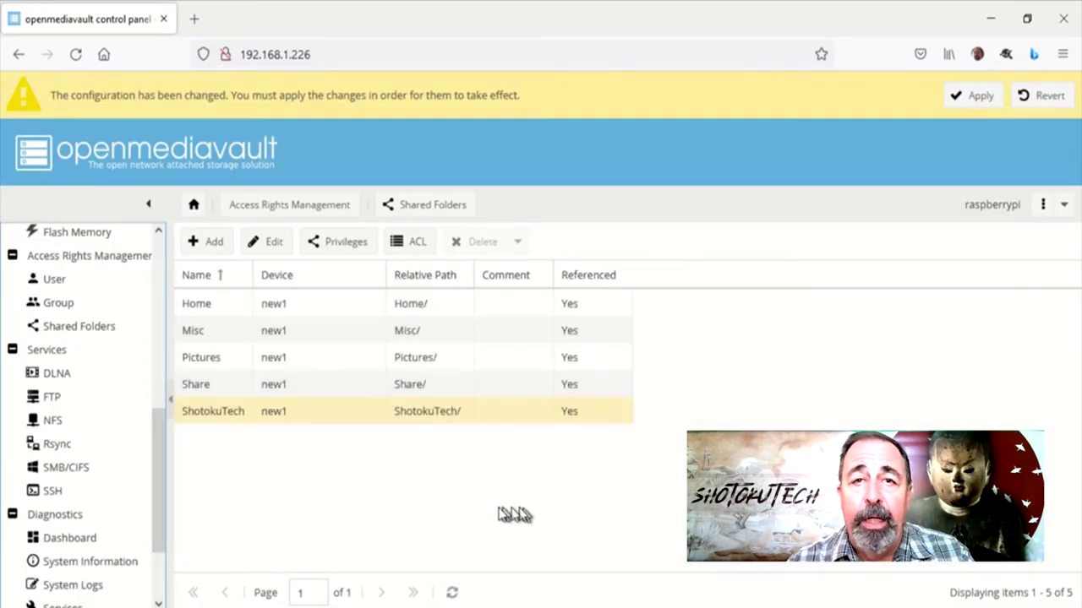
left_click(966, 97)
- Confirm the changes, browse Z:\Cyberlink\current to check project files, then unmount DATA
left_click(507, 387)
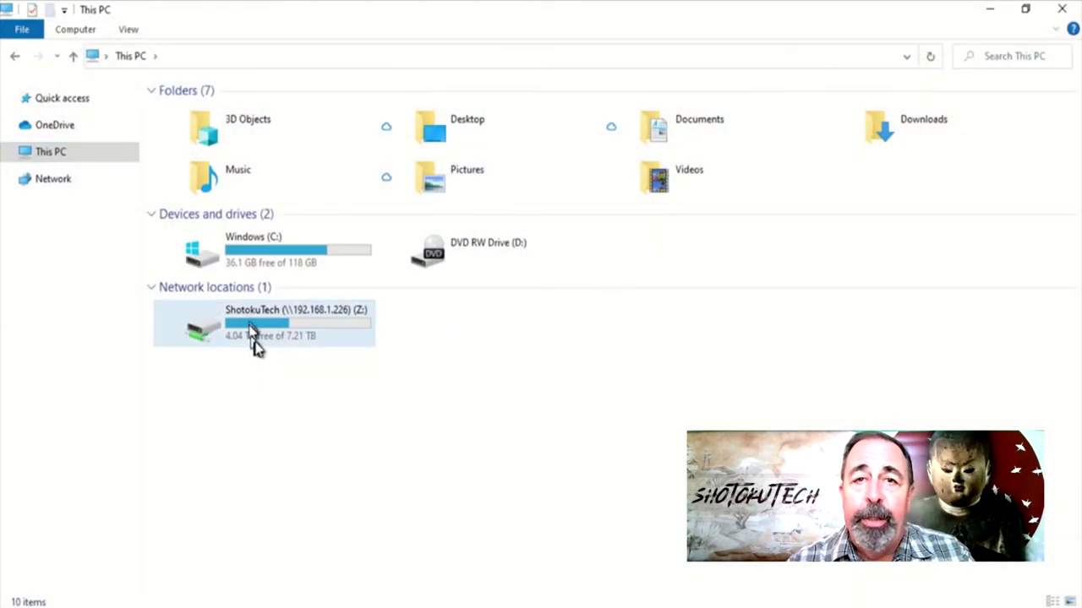
left_click(257, 342)
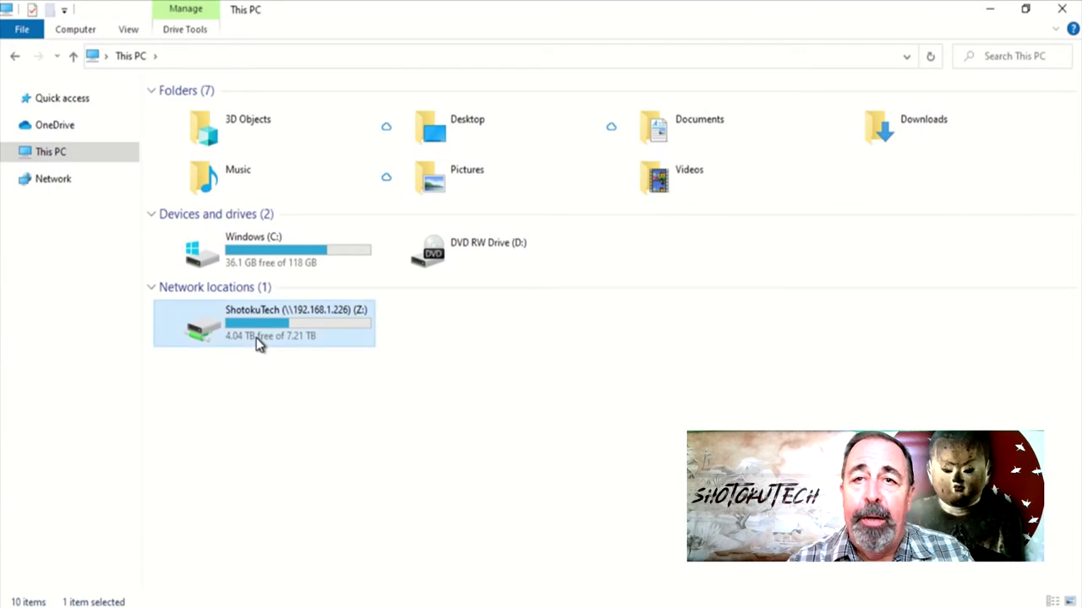
double_click(258, 342)
double_click(174, 164)
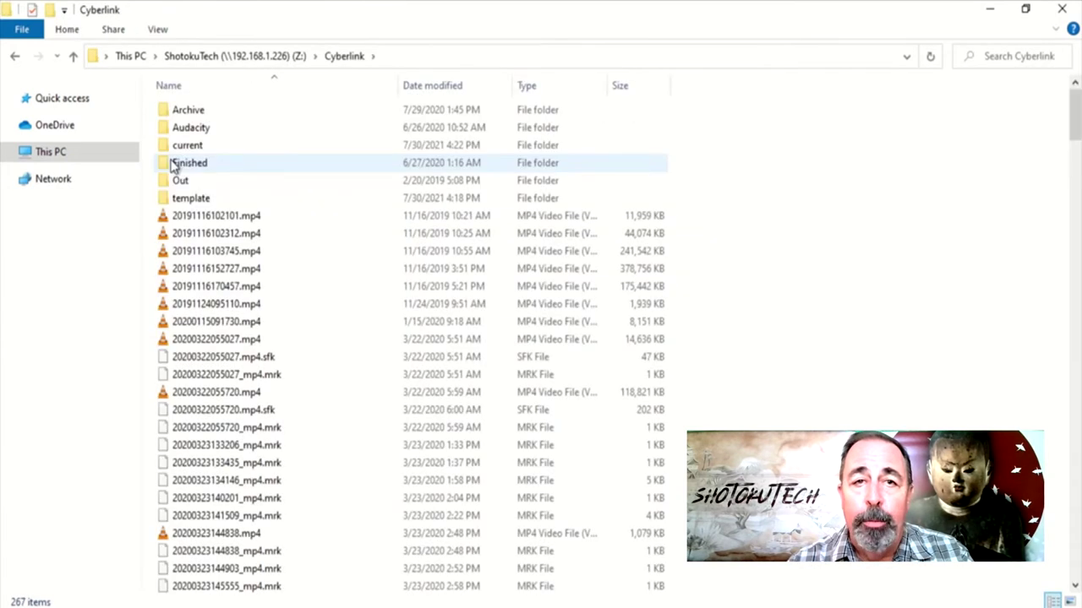
double_click(177, 146)
left_click(269, 167)
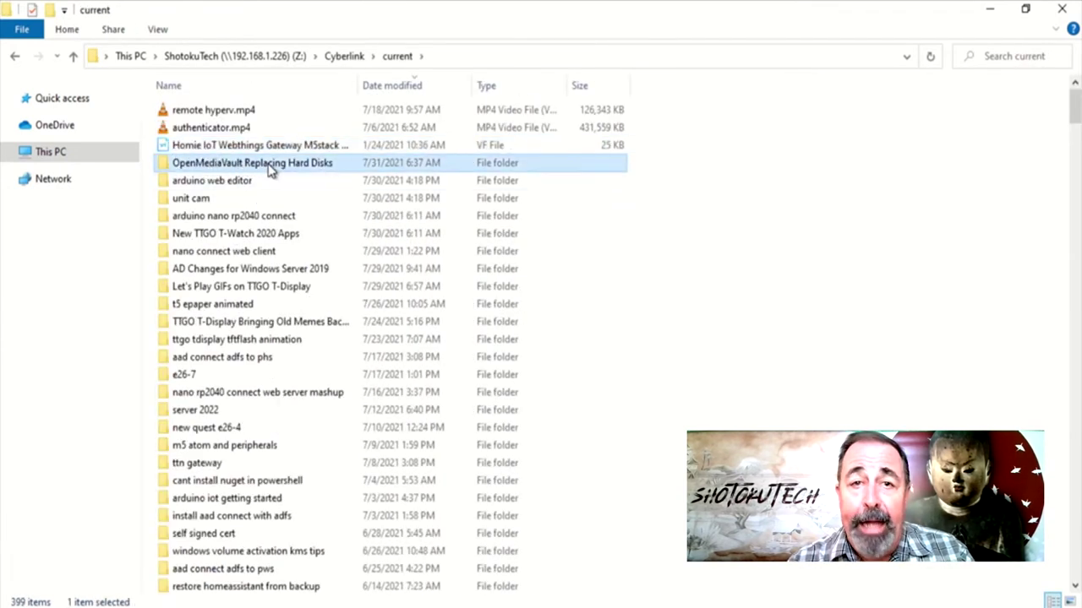
double_click(241, 164)
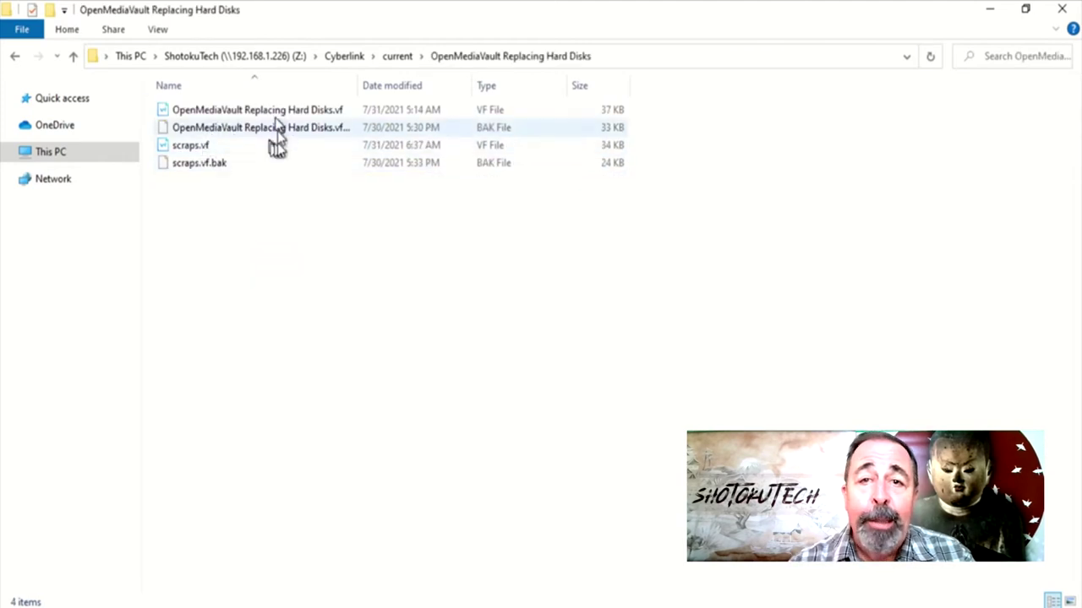
left_click(397, 56)
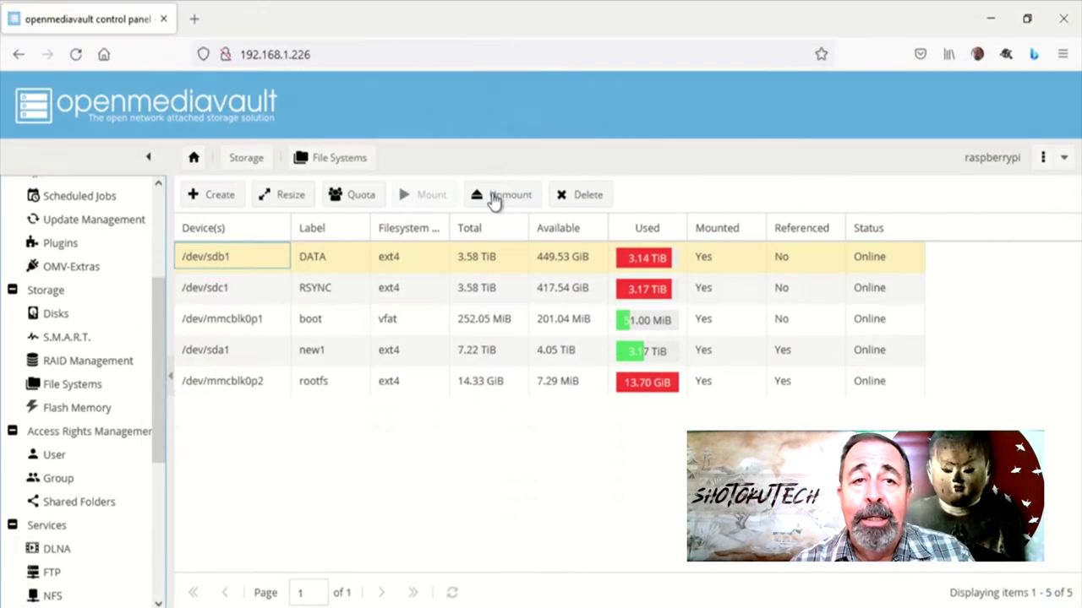
left_click(507, 195)
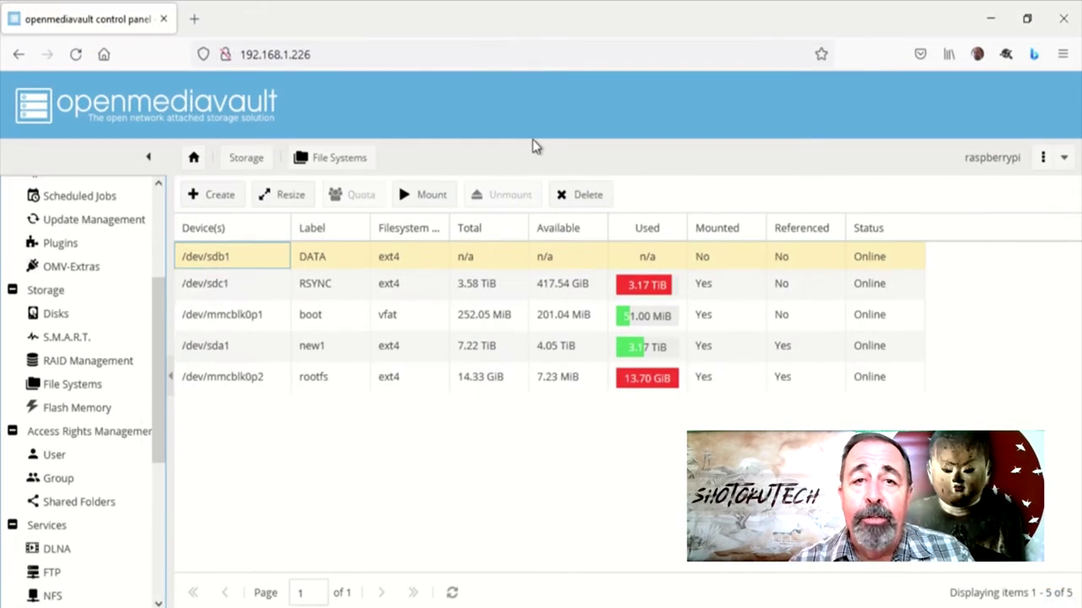
- Unmount and delete the RSYNC file system on /dev/sdc1
left_click(237, 285)
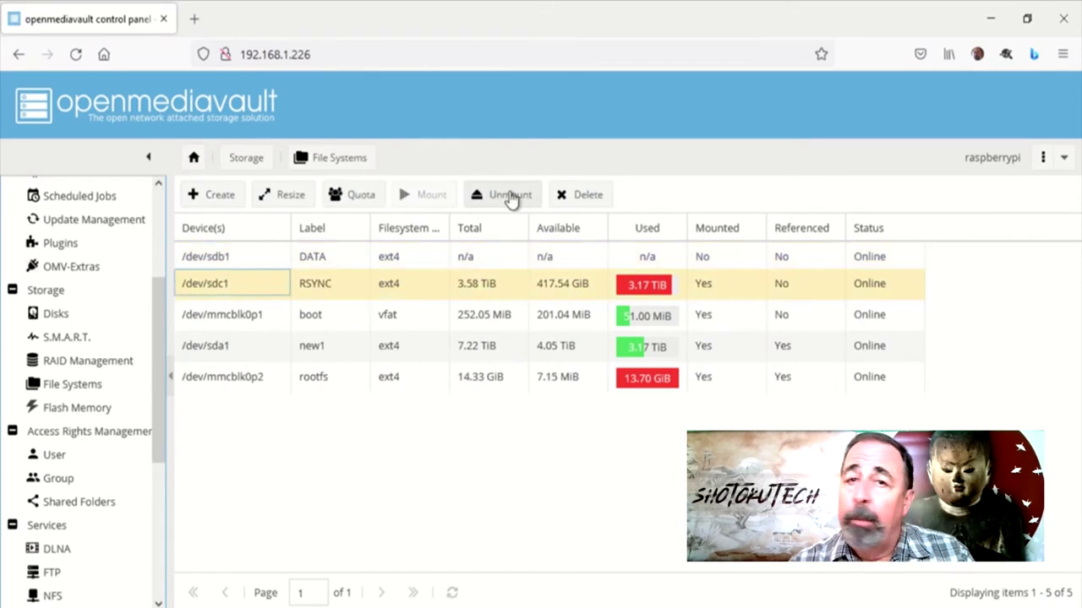
left_click(512, 195)
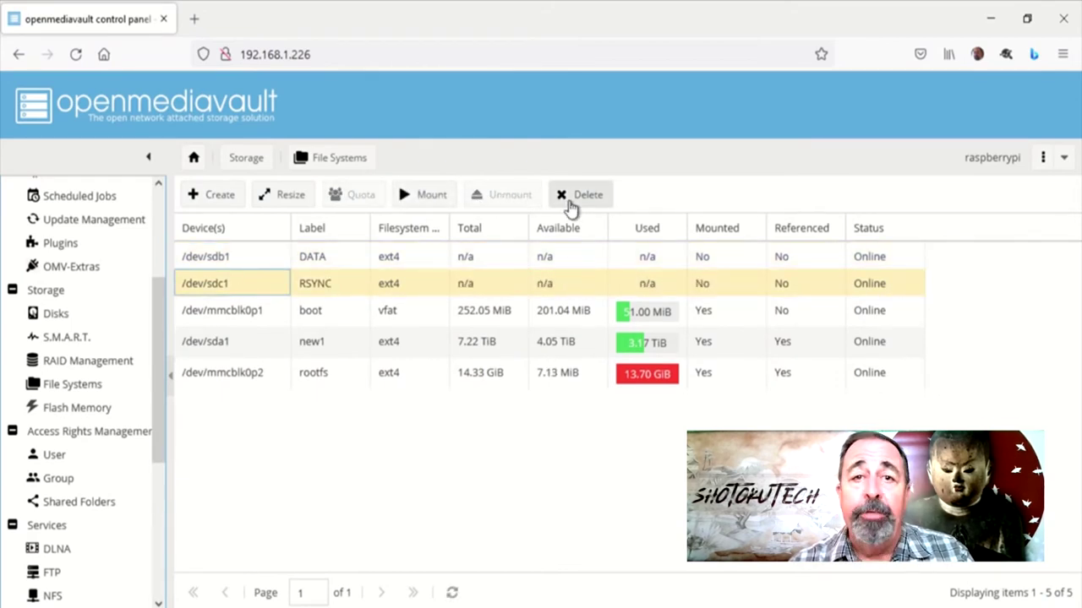
left_click(575, 202)
left_click(507, 391)
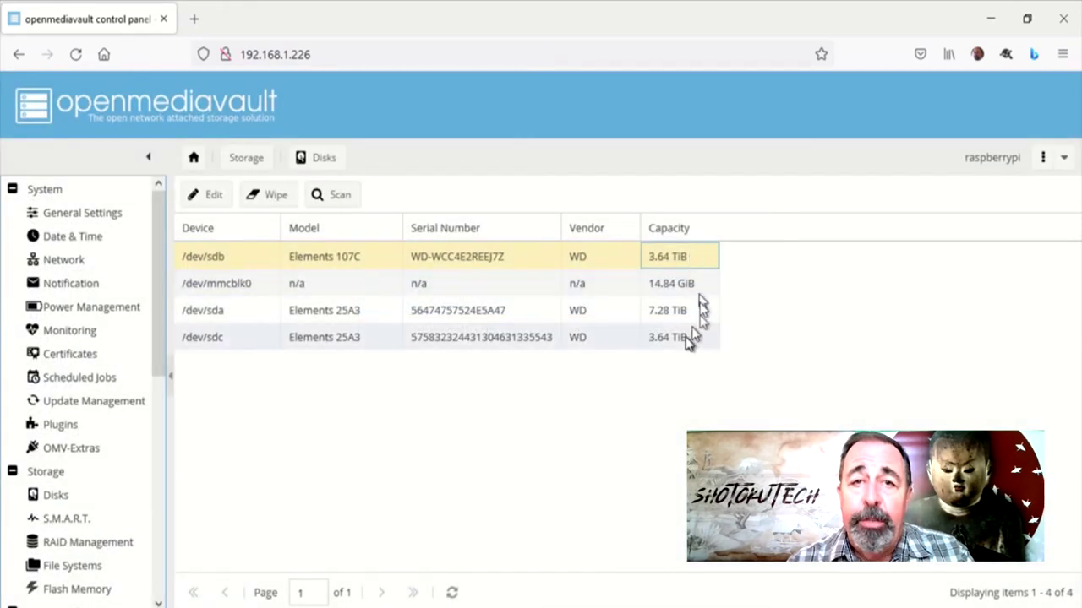
- With the 3.64 TiB /dev/sdc disk selected, request and confirm a system shutdown
left_click(683, 338)
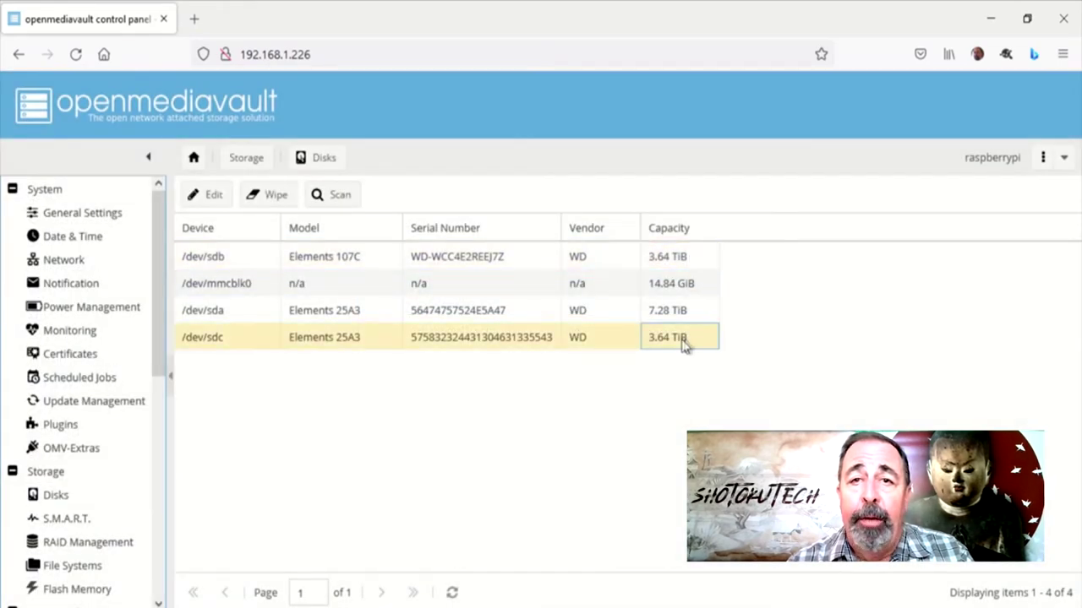
left_click(1064, 161)
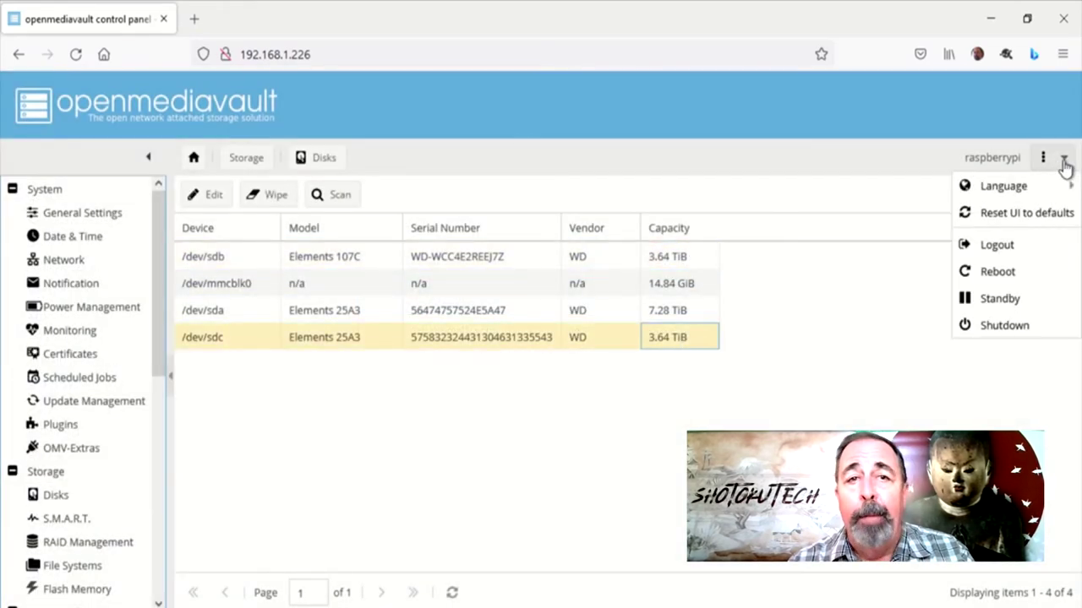
left_click(994, 330)
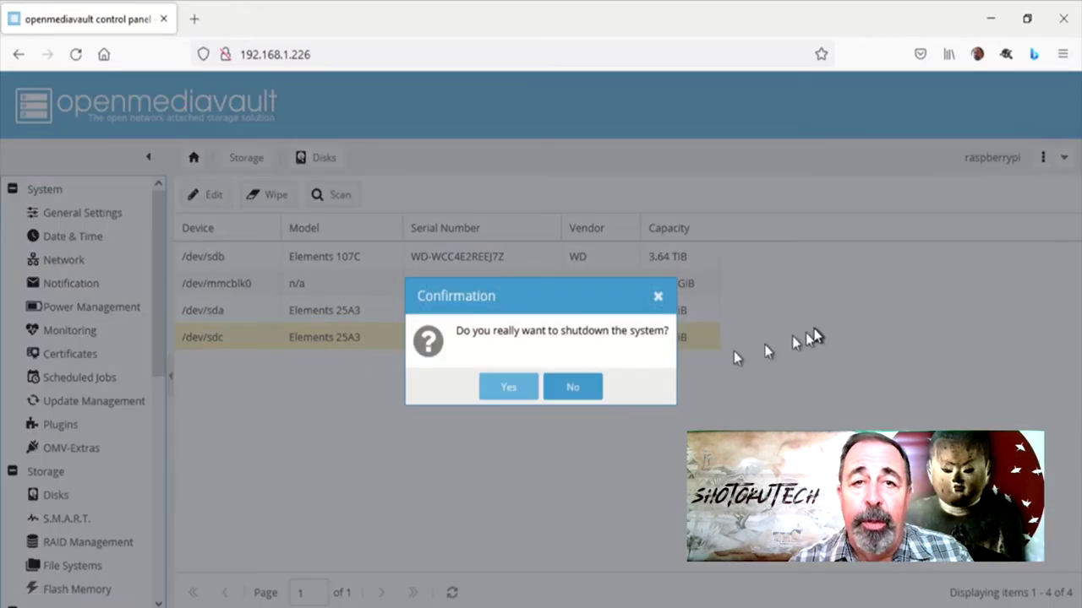
left_click(510, 391)
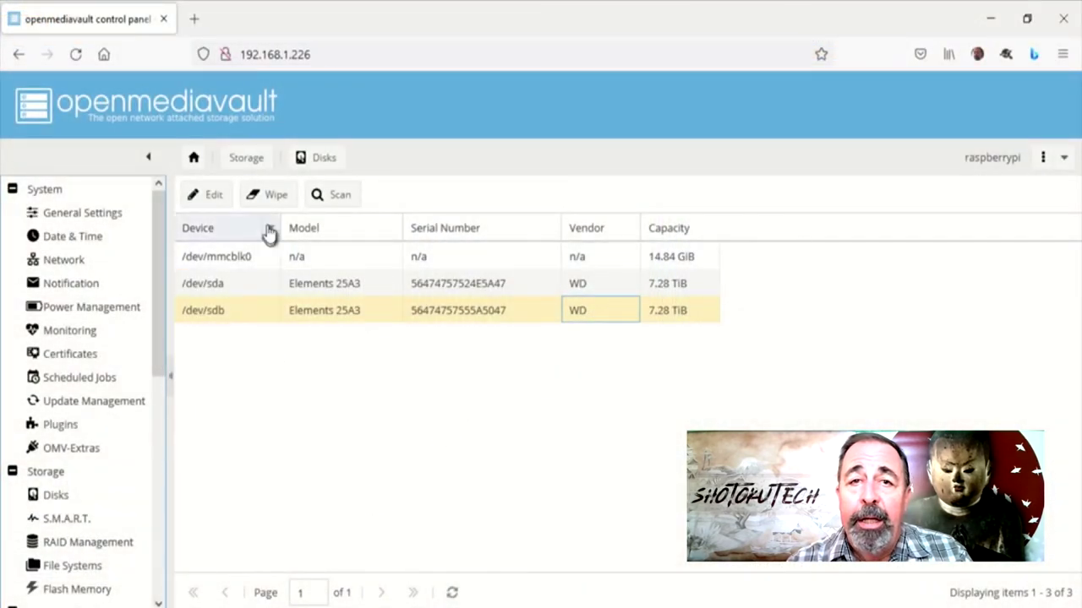
- Quick-wipe the 7.28 TiB /dev/sdb disk after confirming the wipe
left_click(276, 202)
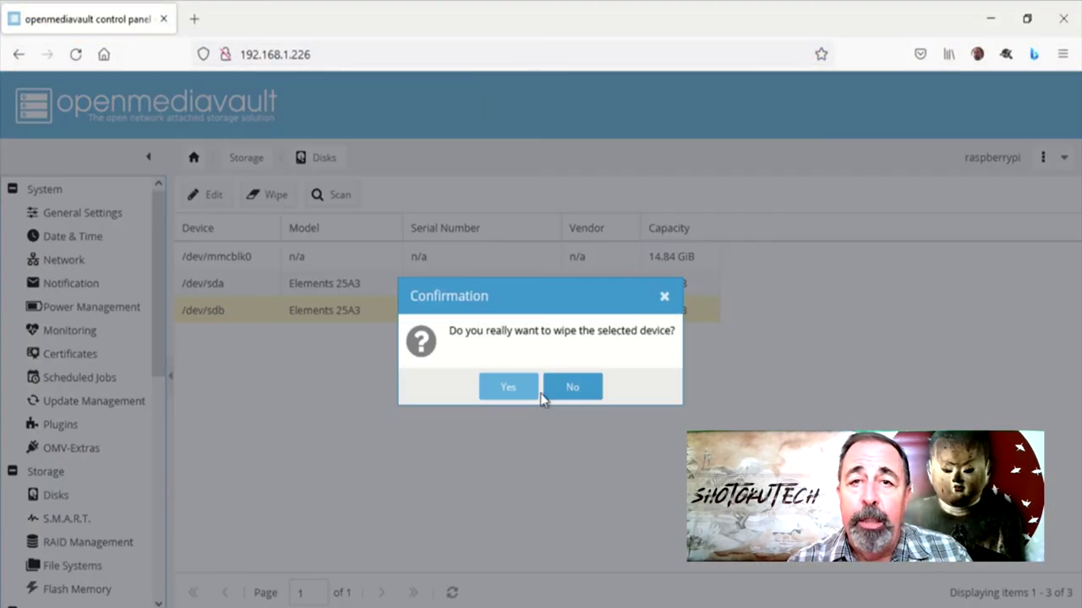
right_click(509, 390)
left_click(507, 389)
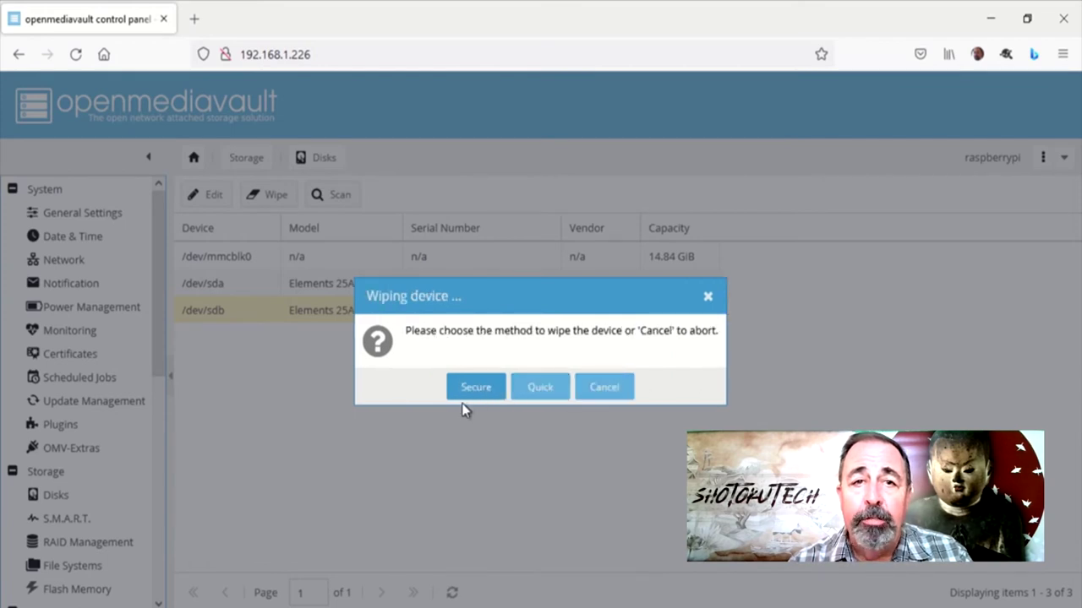
left_click(542, 387)
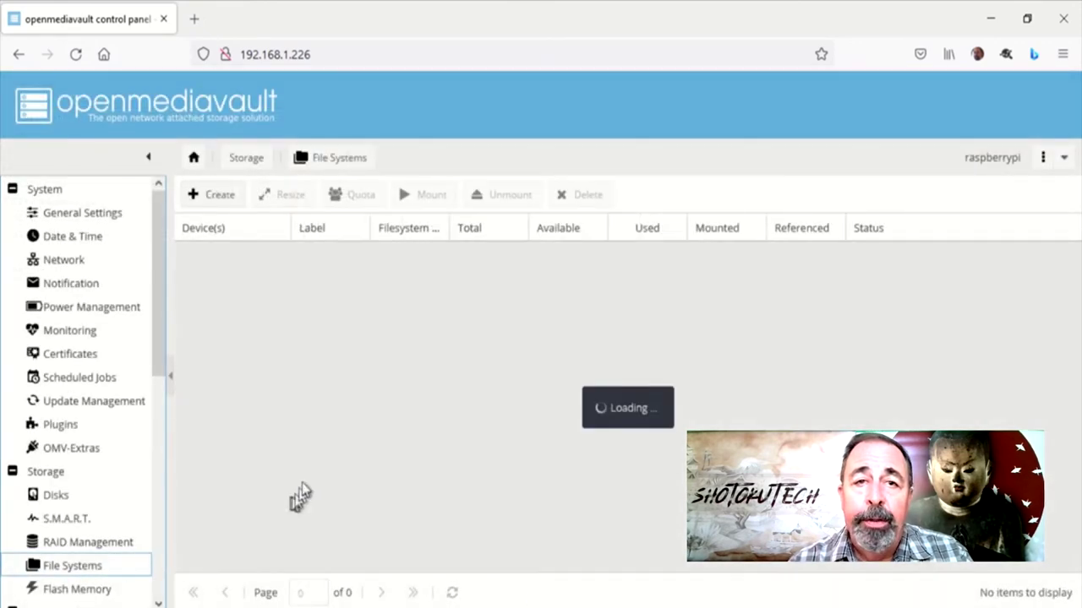
- Create an EXT4 file system labelled new2 on the 7.27 TiB /dev/sdb disk
left_click(210, 195)
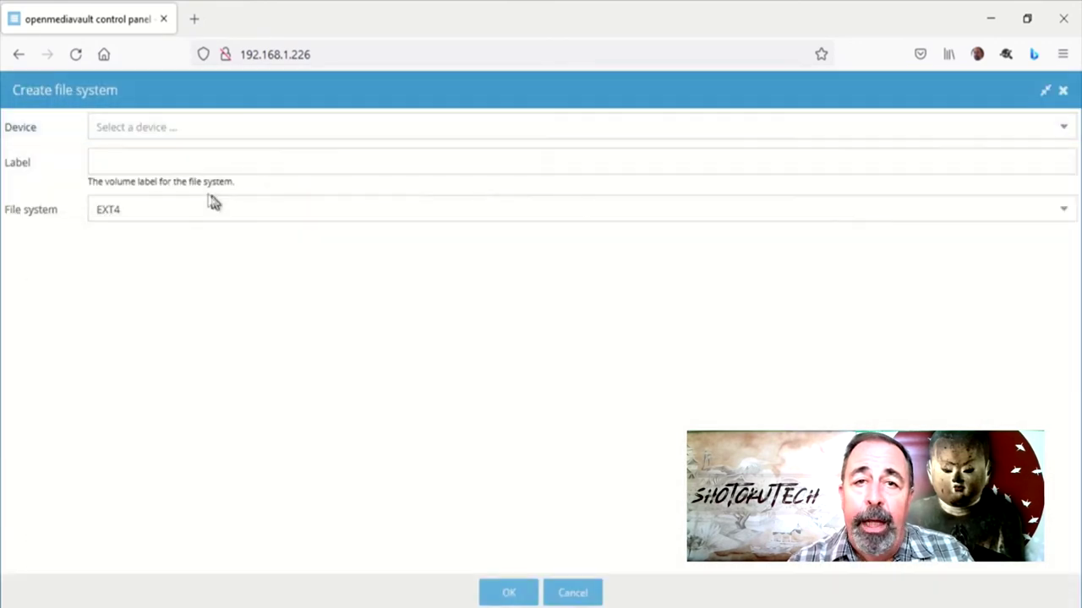
left_click(1059, 129)
left_click(215, 152)
left_click(211, 162)
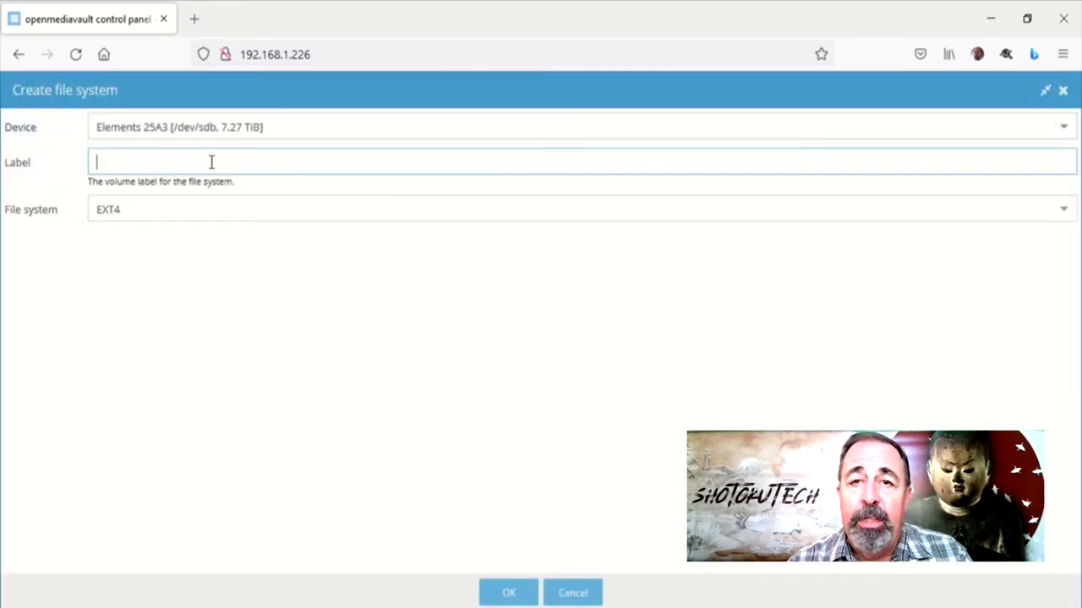
left_click(508, 592)
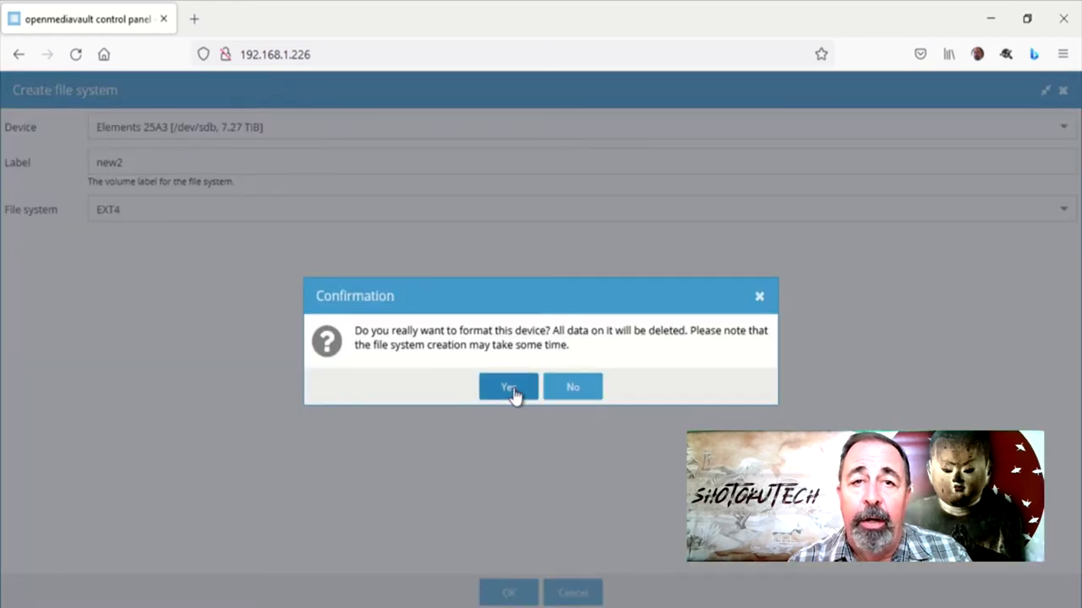
left_click(510, 388)
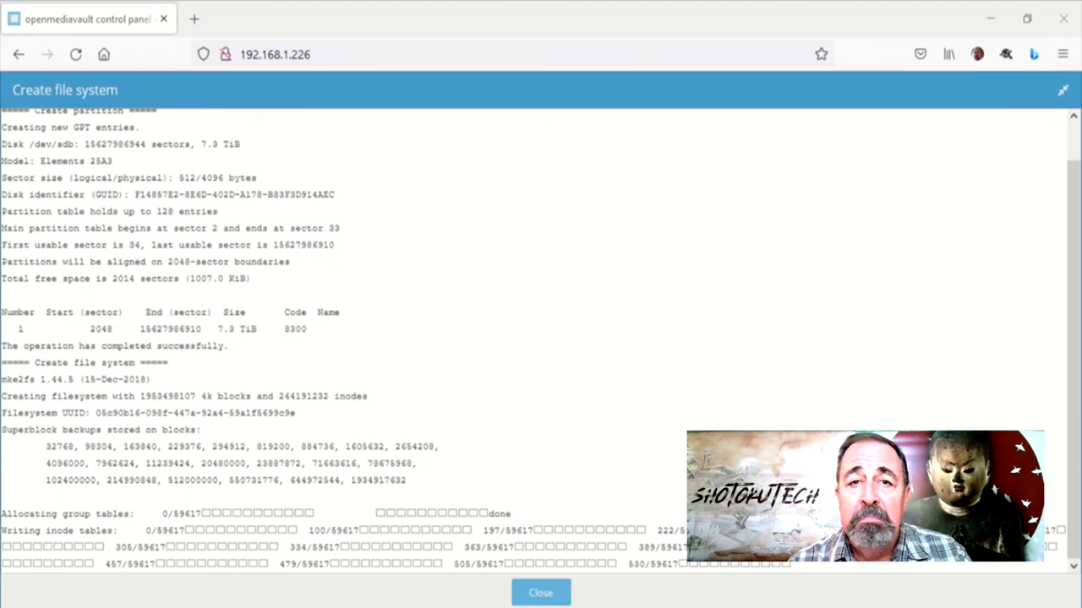
key("super+alt+d")
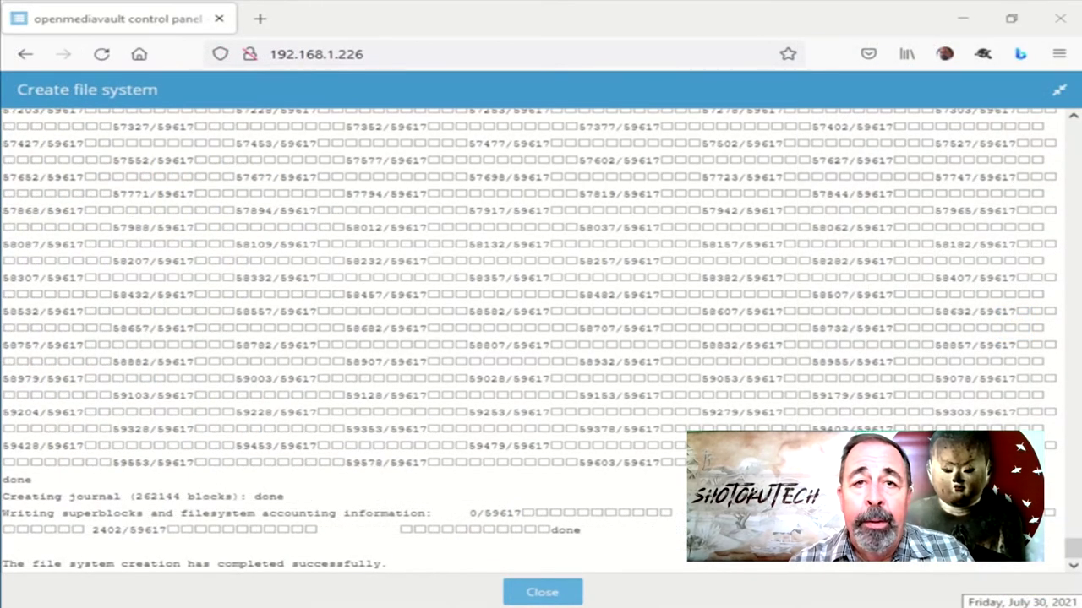
key("super+alt+d")
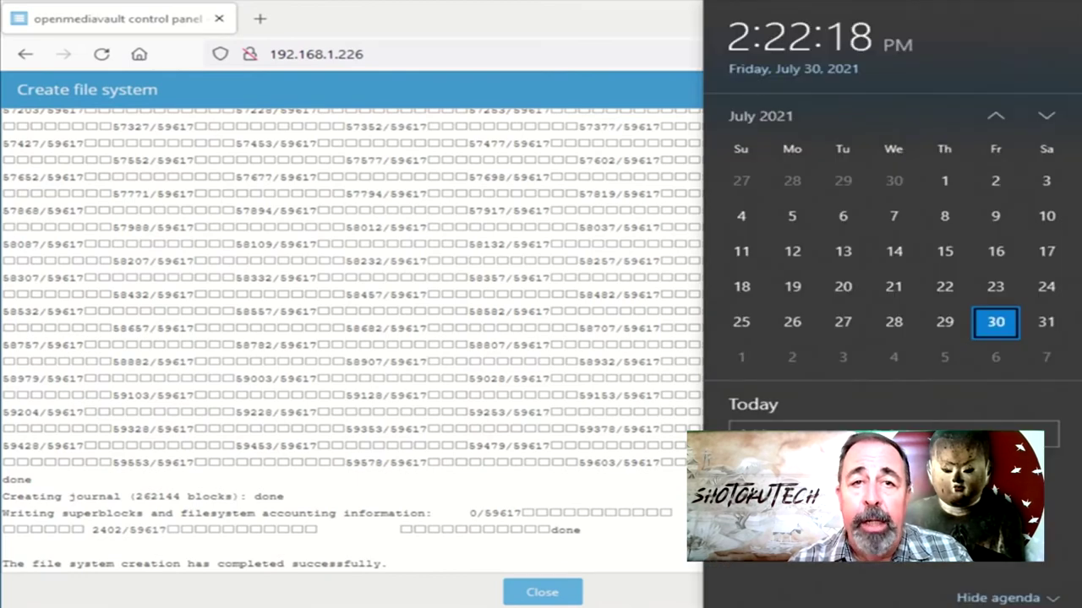
key("Escape")
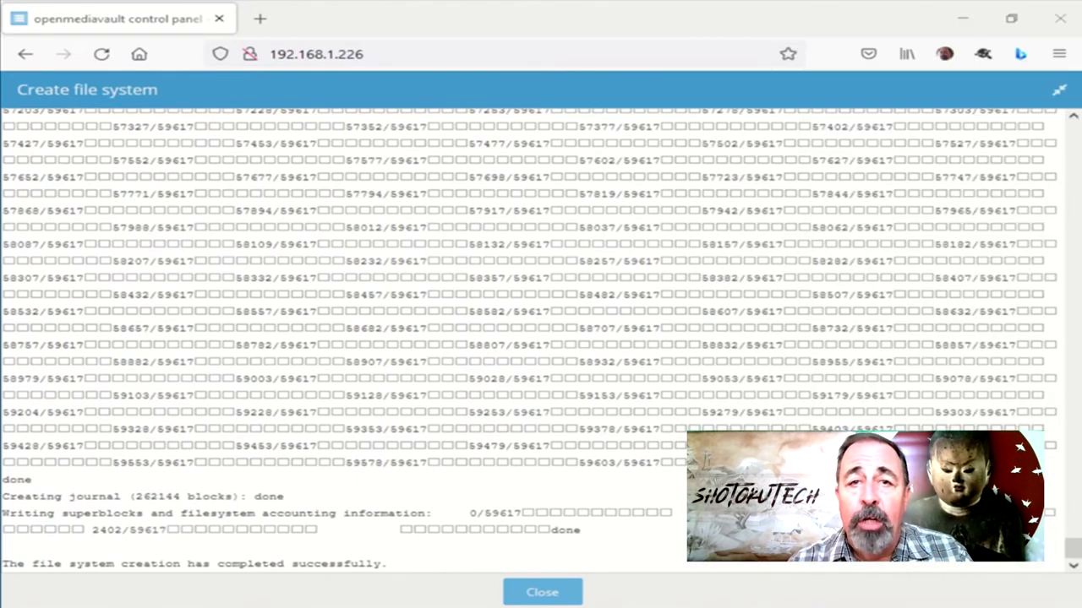
left_click(542, 592)
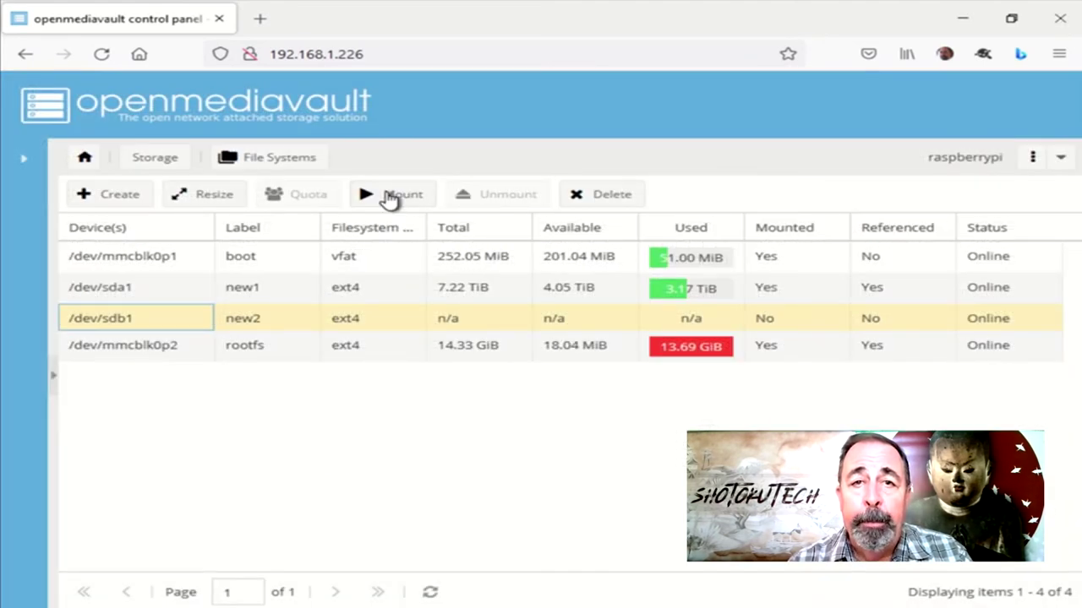
- Mount new2 and apply the configuration change
left_click(389, 197)
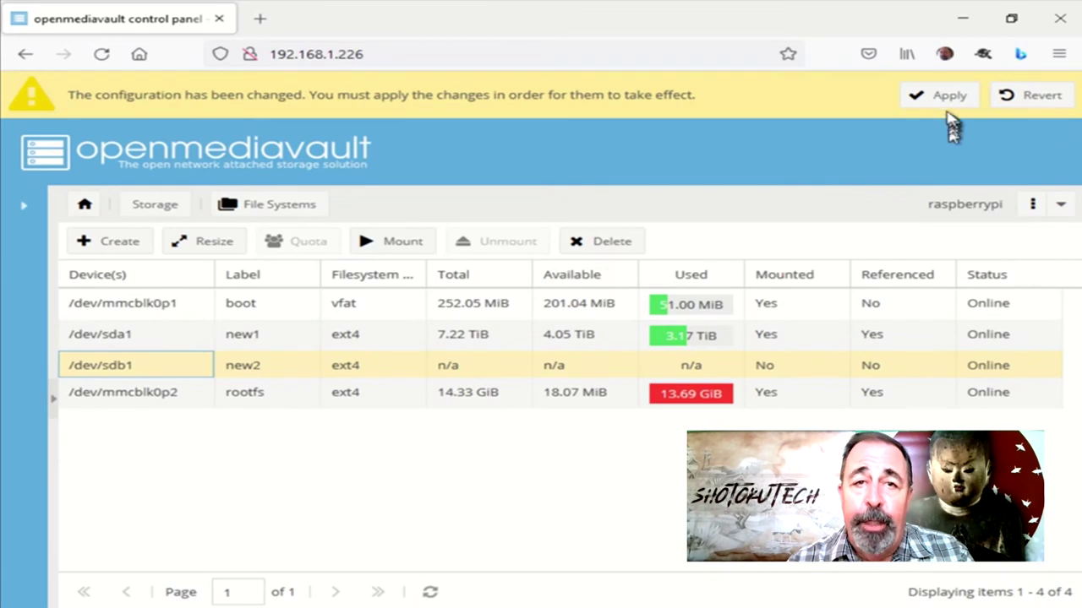
left_click(938, 95)
left_click(496, 386)
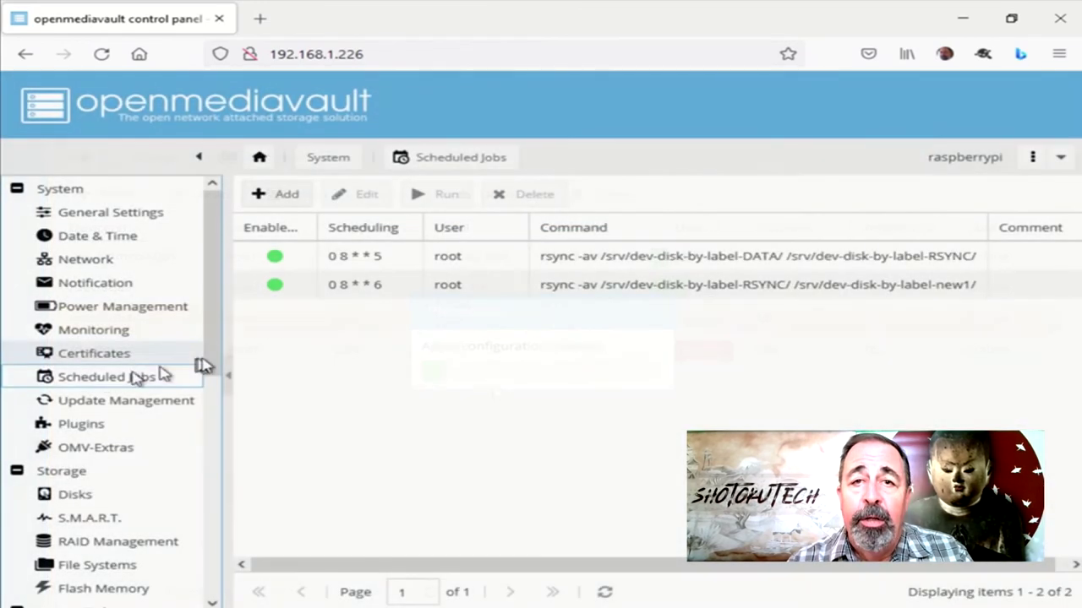
- Disable the RSYNC-to-new1 rsync job and save it
left_click(302, 288)
left_click(358, 196)
left_click(129, 129)
left_click(436, 589)
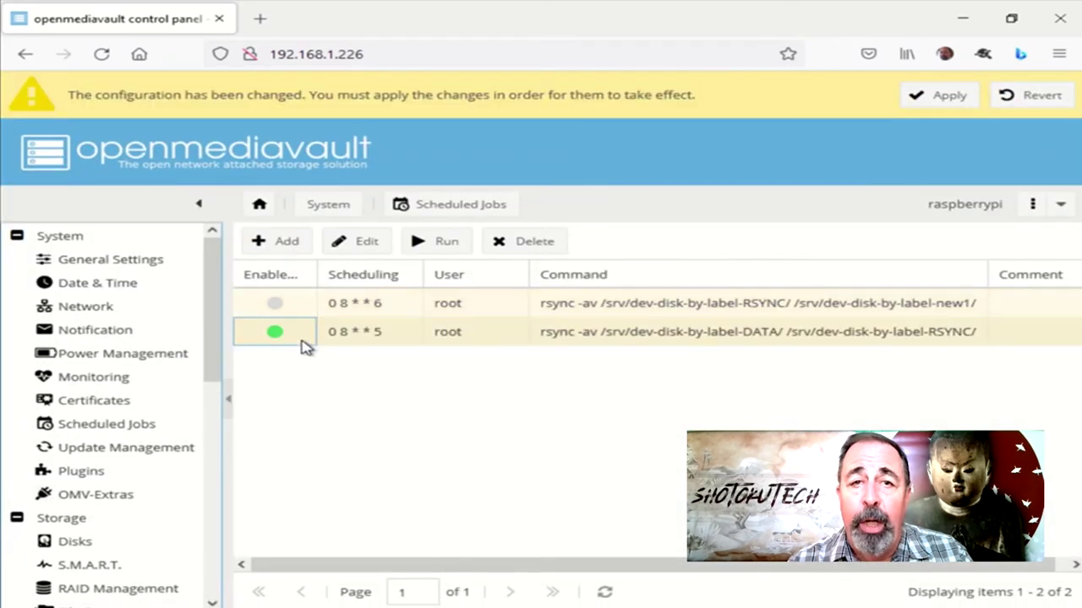
- Reschedule the DATA job to Monday at hour 0, syncing new1 to new2, and save
left_click(306, 336)
left_click(368, 238)
left_click(158, 240)
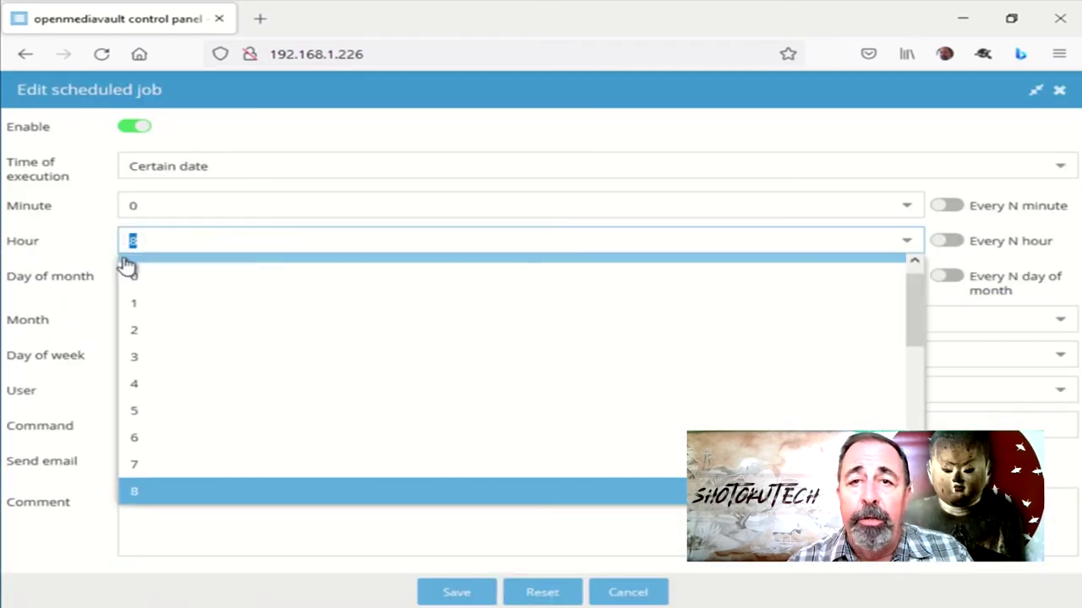
left_click(127, 270)
left_click(196, 353)
left_click(227, 413)
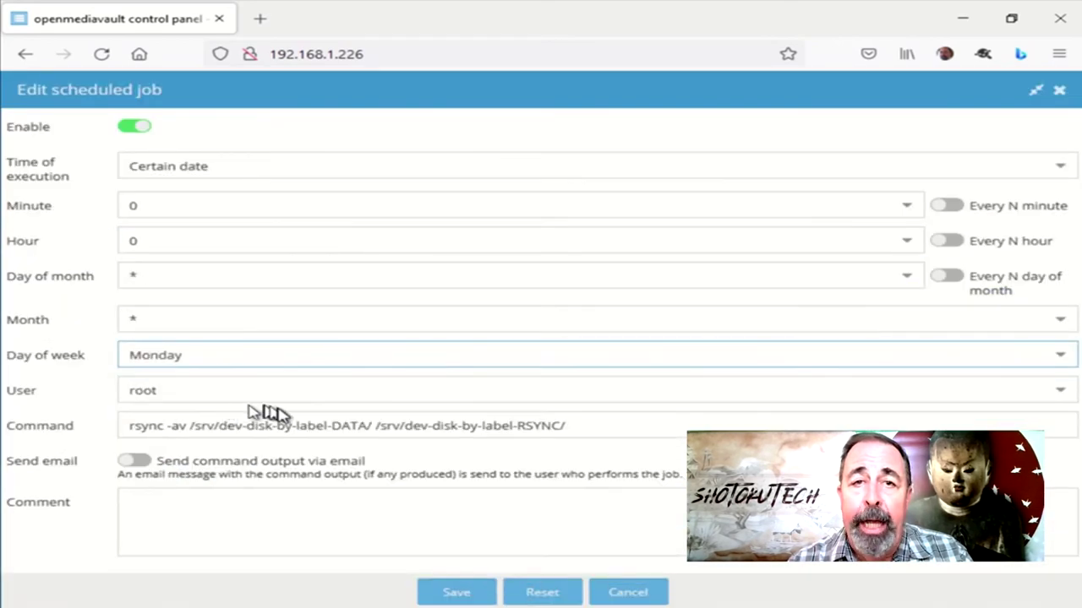
left_click(332, 426)
type("new1")
key("Delete")
key("Delete")
key("Delete")
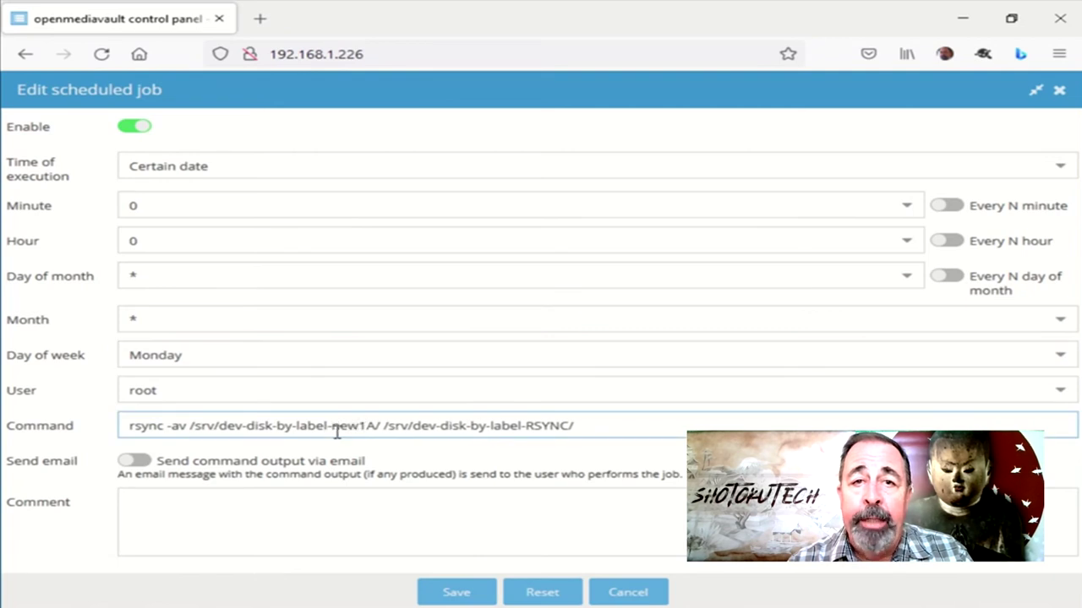
key("Delete")
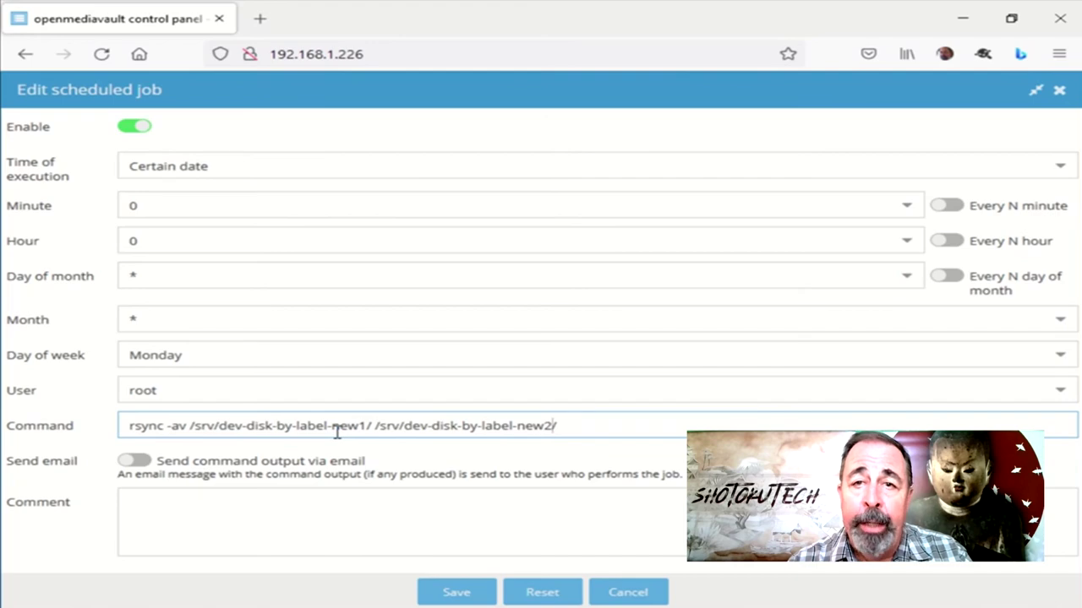
left_click(473, 592)
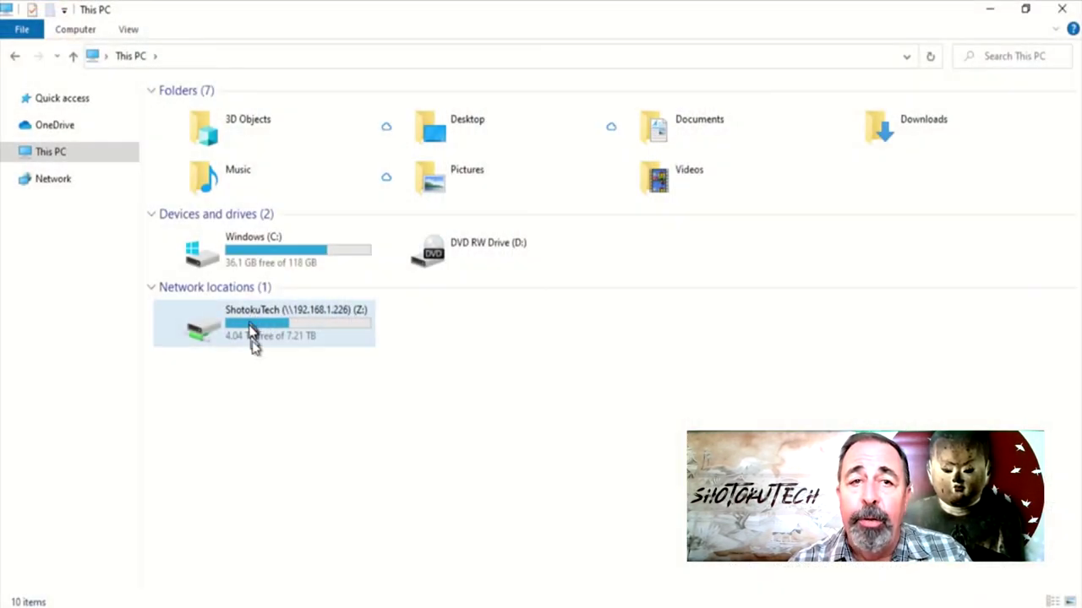
- Open the ShotokuTech (Z:) network drive from This PC
left_click(258, 342)
double_click(257, 342)
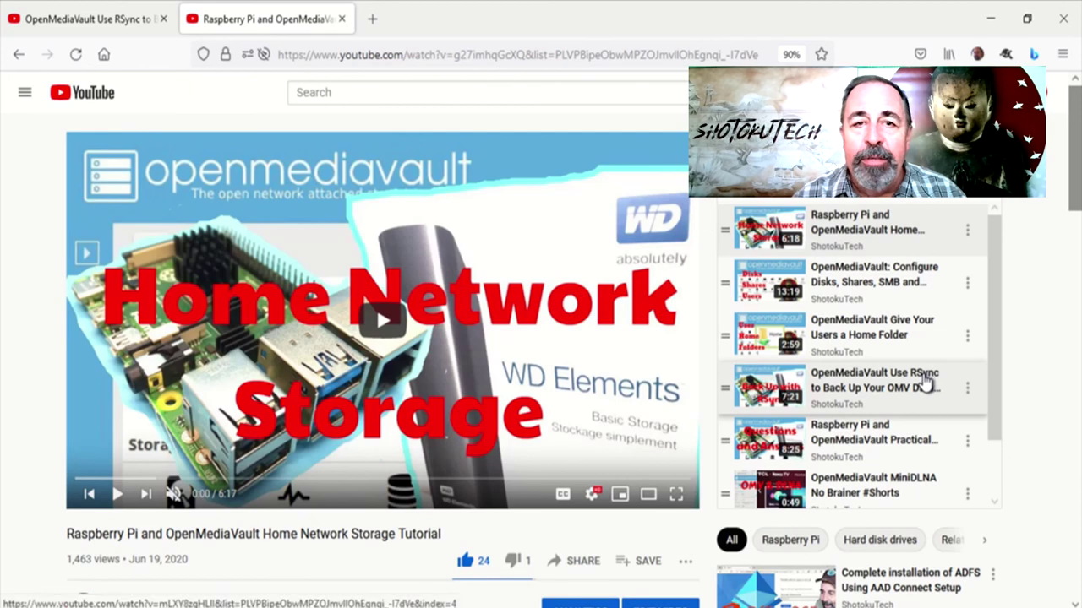
scroll(926, 385, "down", 2)
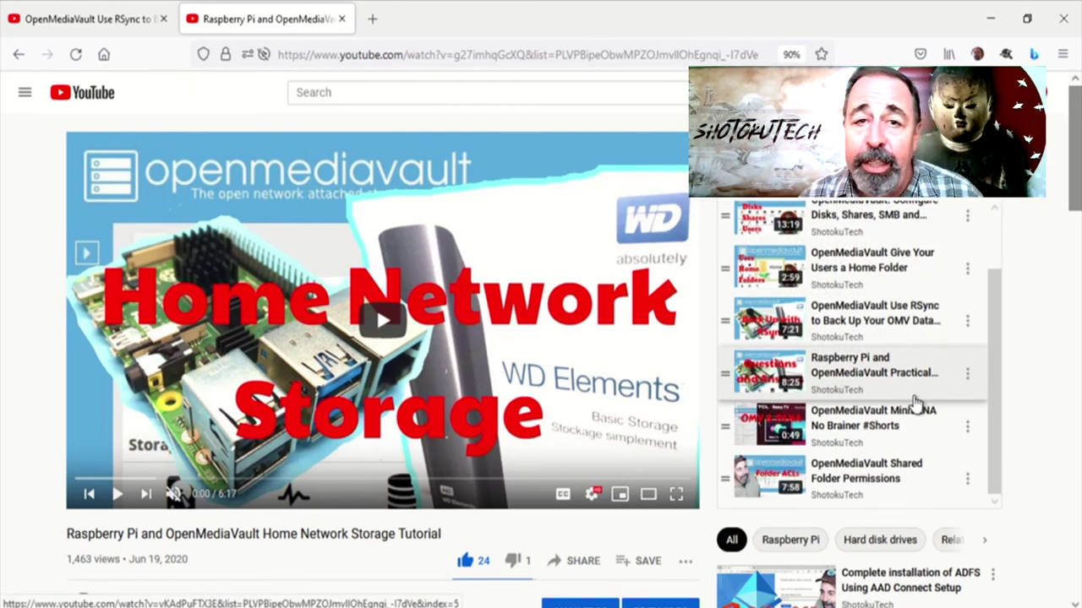
scroll(916, 400, "up", 2)
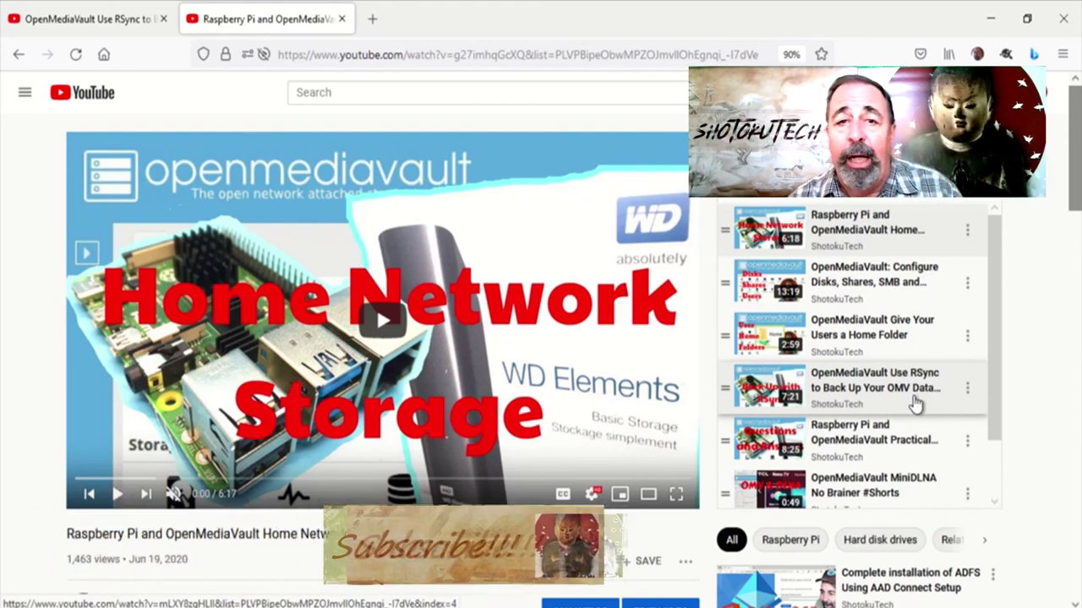
scroll(915, 402, "down", 2)
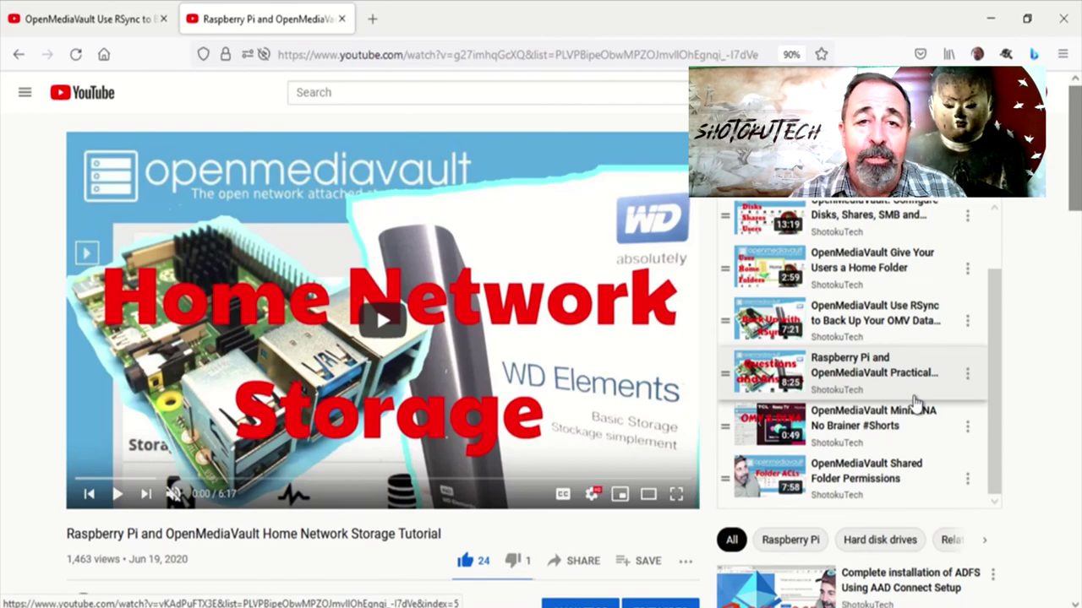